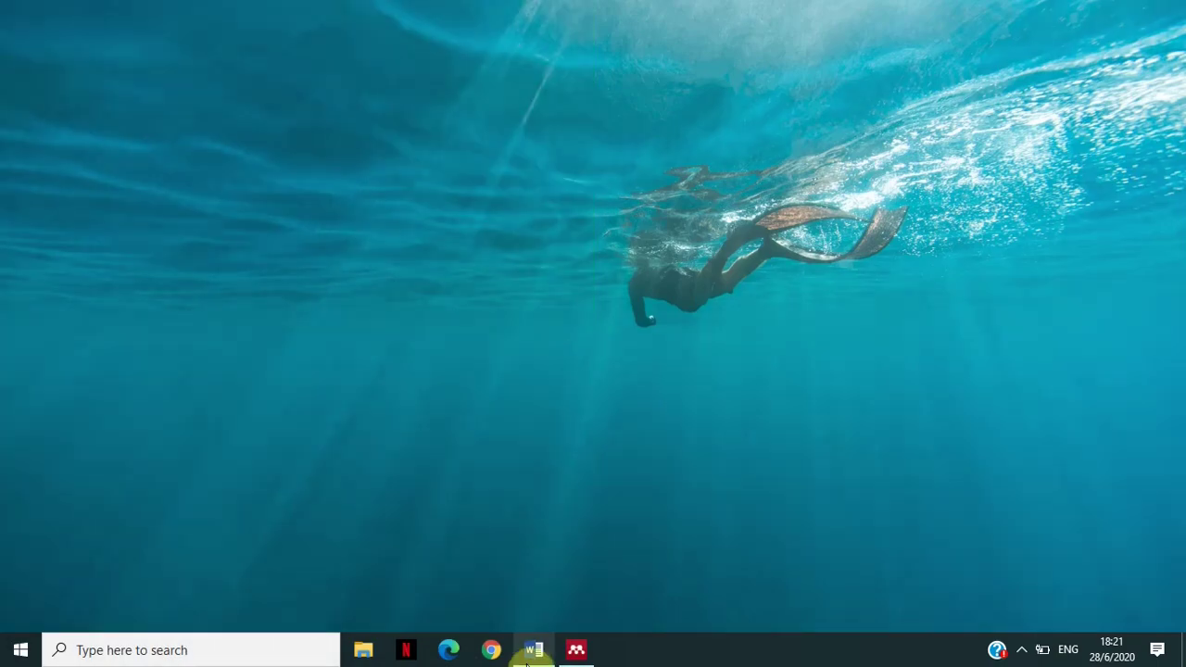
- In Mendeley Desktop, open the Masters Thesis folder and select the Kademeteme 2017 reference
{"action": "left_click", "coordinate": [576, 652]}
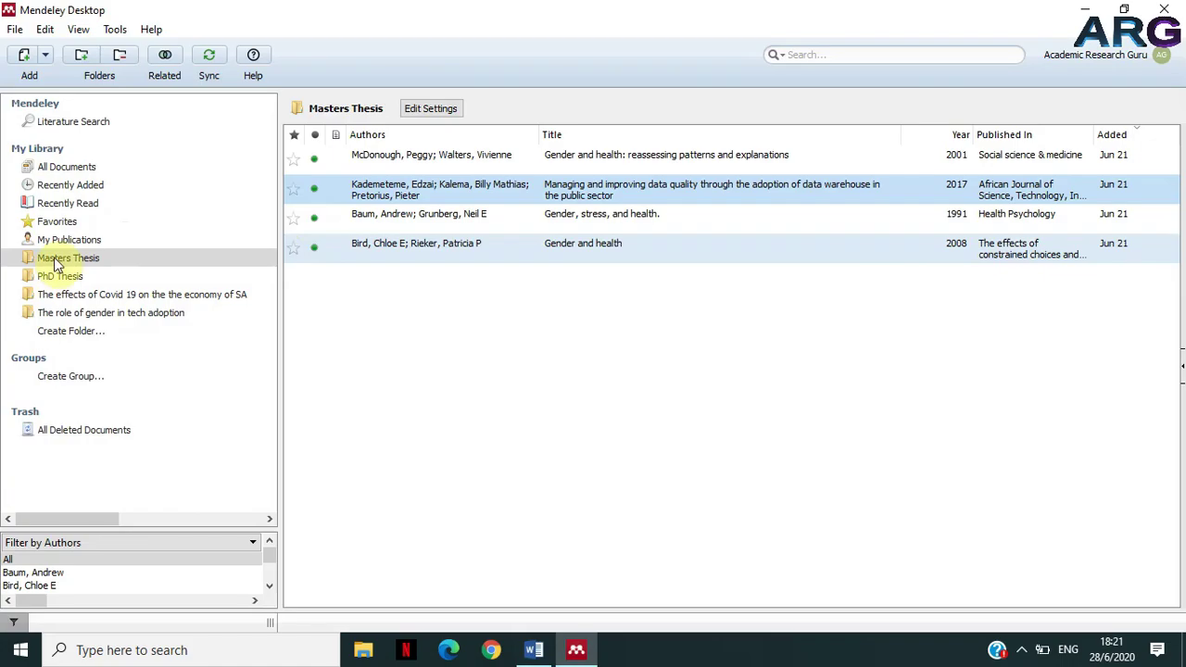
{"action": "left_click", "coordinate": [54, 262]}
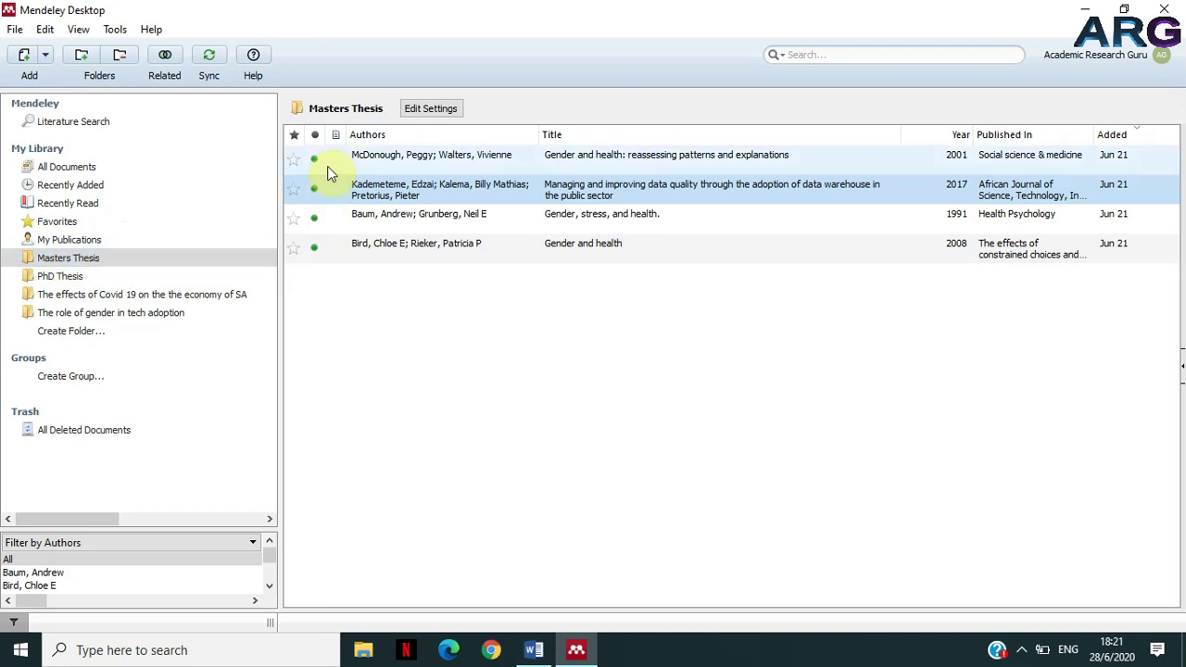
{"action": "left_click", "coordinate": [385, 194]}
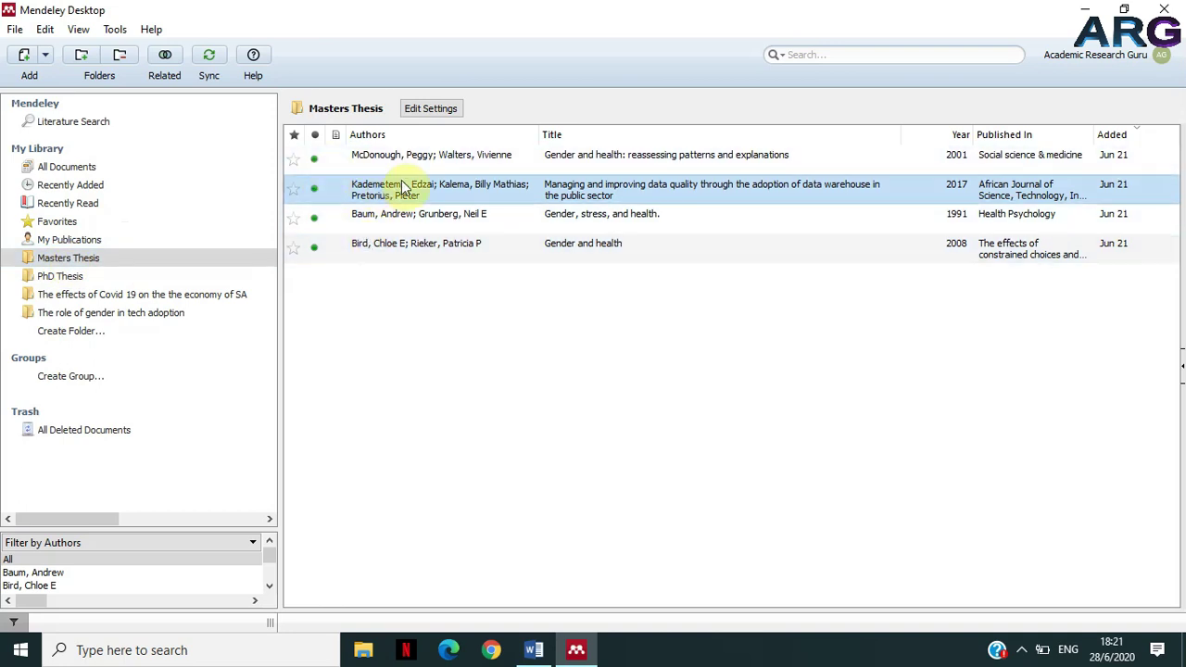
{"action": "left_click", "coordinate": [534, 649]}
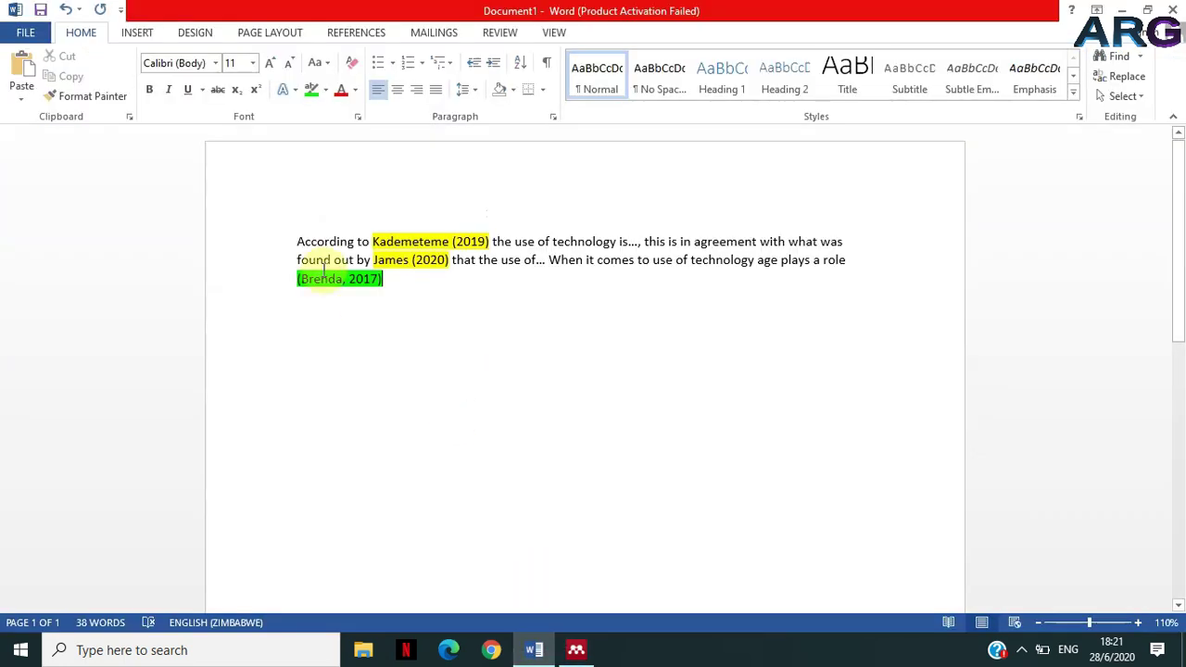
{"action": "left_click_drag", "start_coordinate": [296, 245], "coordinate": [389, 280]}
{"action": "left_click", "coordinate": [408, 346]}
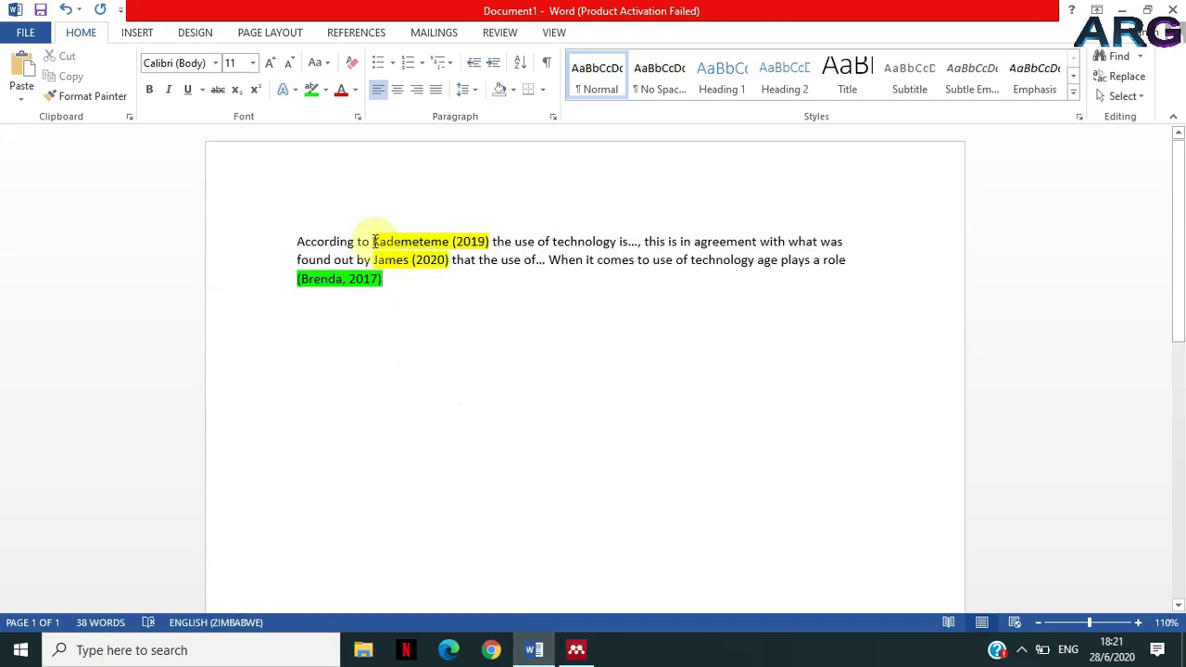
{"action": "left_click_drag", "start_coordinate": [373, 241], "coordinate": [489, 242]}
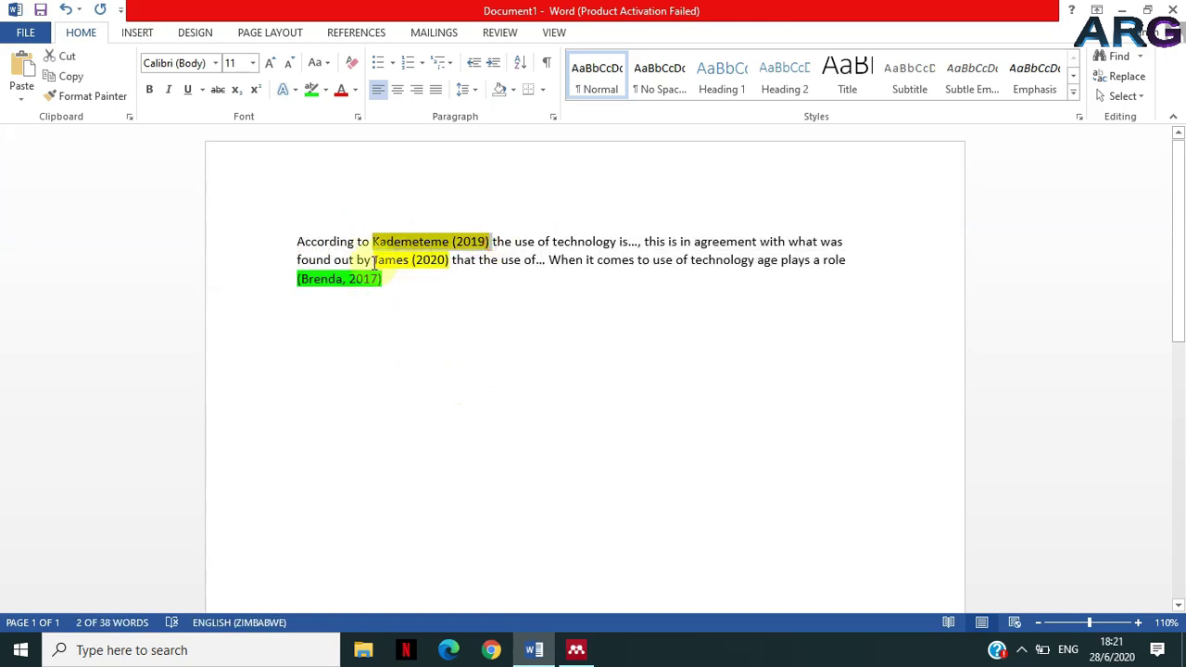
{"action": "left_click_drag", "start_coordinate": [373, 260], "coordinate": [449, 260]}
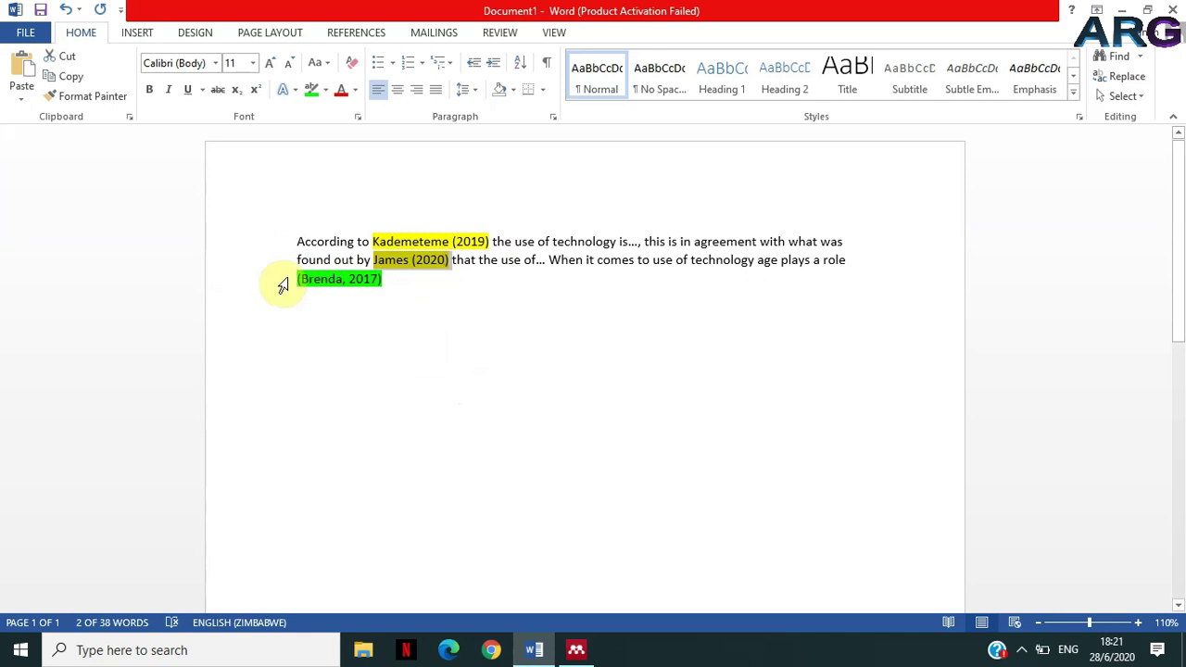
{"action": "left_click_drag", "start_coordinate": [296, 278], "coordinate": [389, 281]}
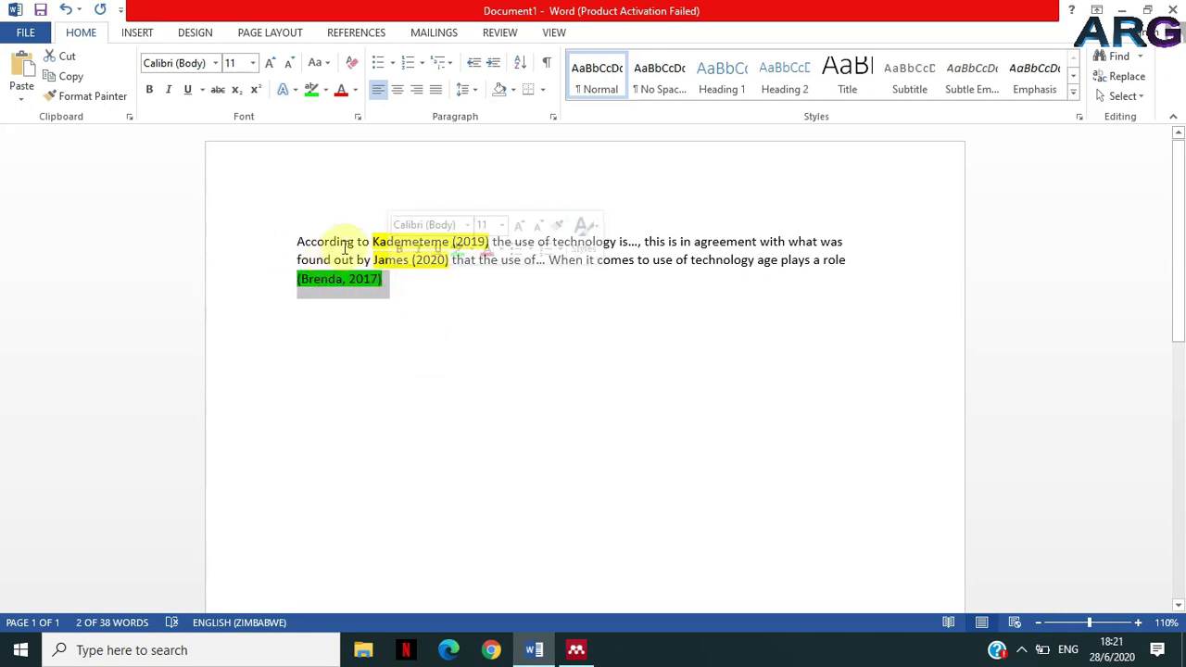
{"action": "left_click", "coordinate": [360, 260]}
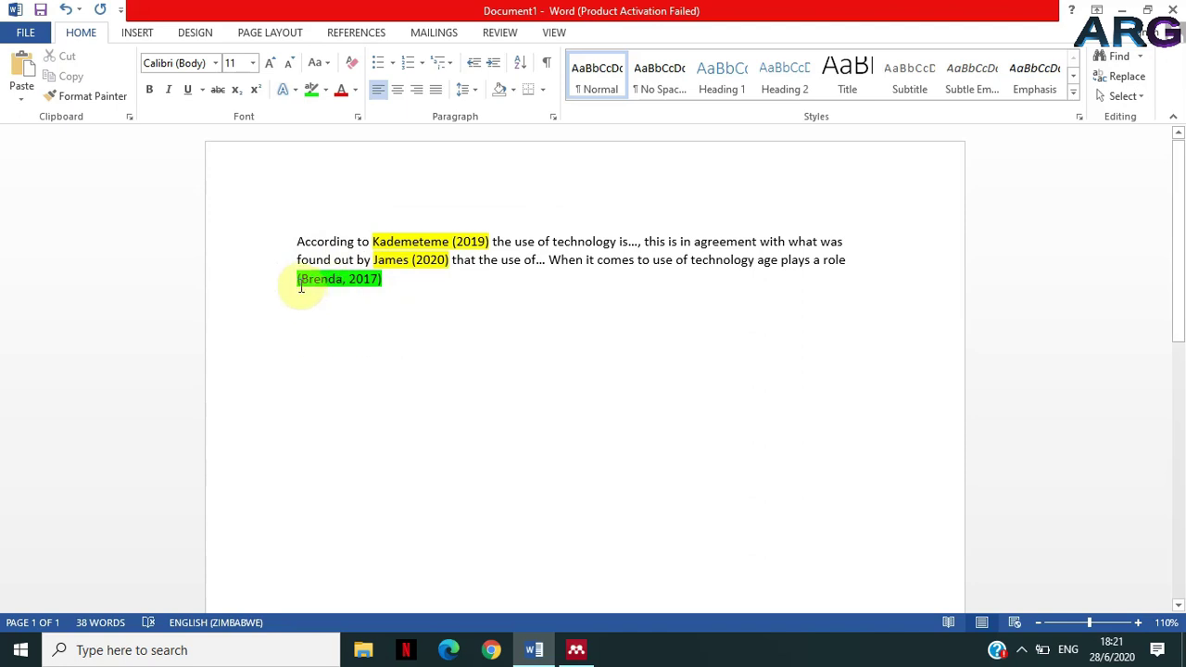
{"action": "left_click_drag", "start_coordinate": [297, 279], "coordinate": [382, 280]}
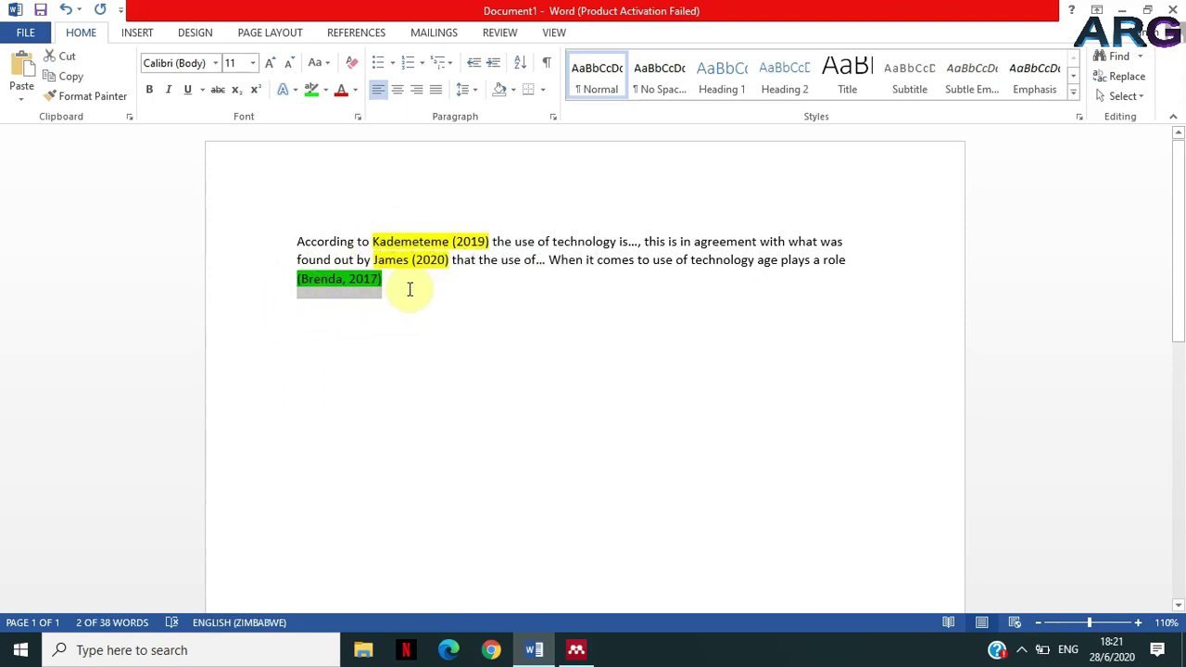
{"action": "left_click", "coordinate": [302, 284]}
{"action": "left_click_drag", "start_coordinate": [297, 279], "coordinate": [379, 275]}
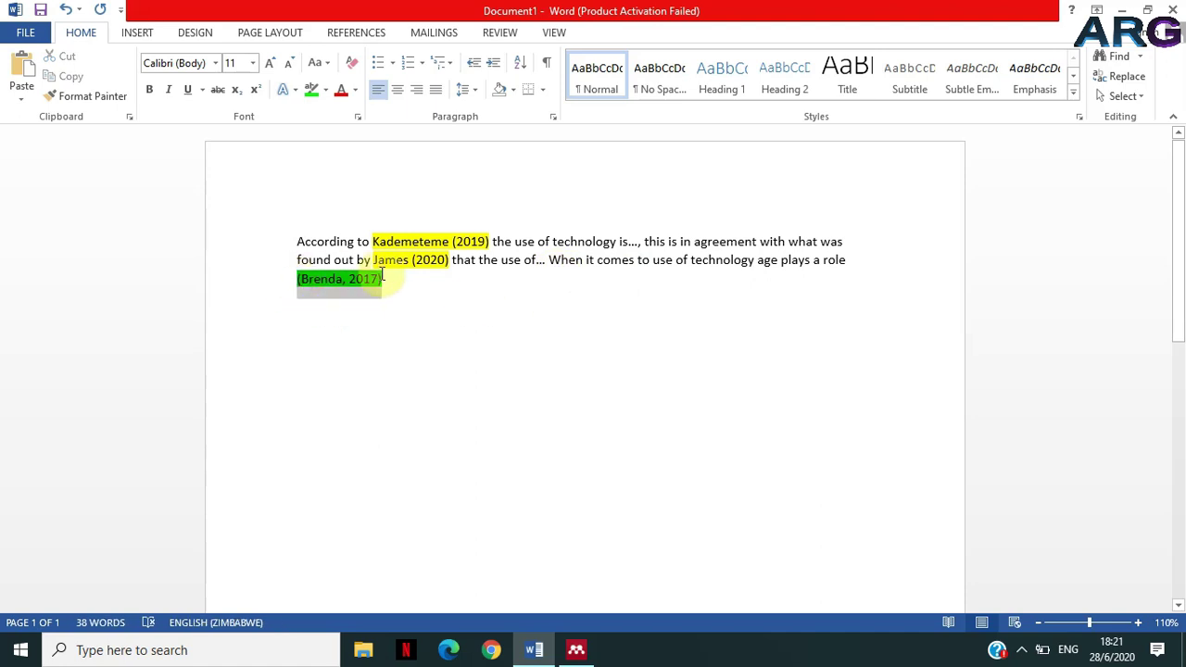
{"action": "key", "text": "Right"}
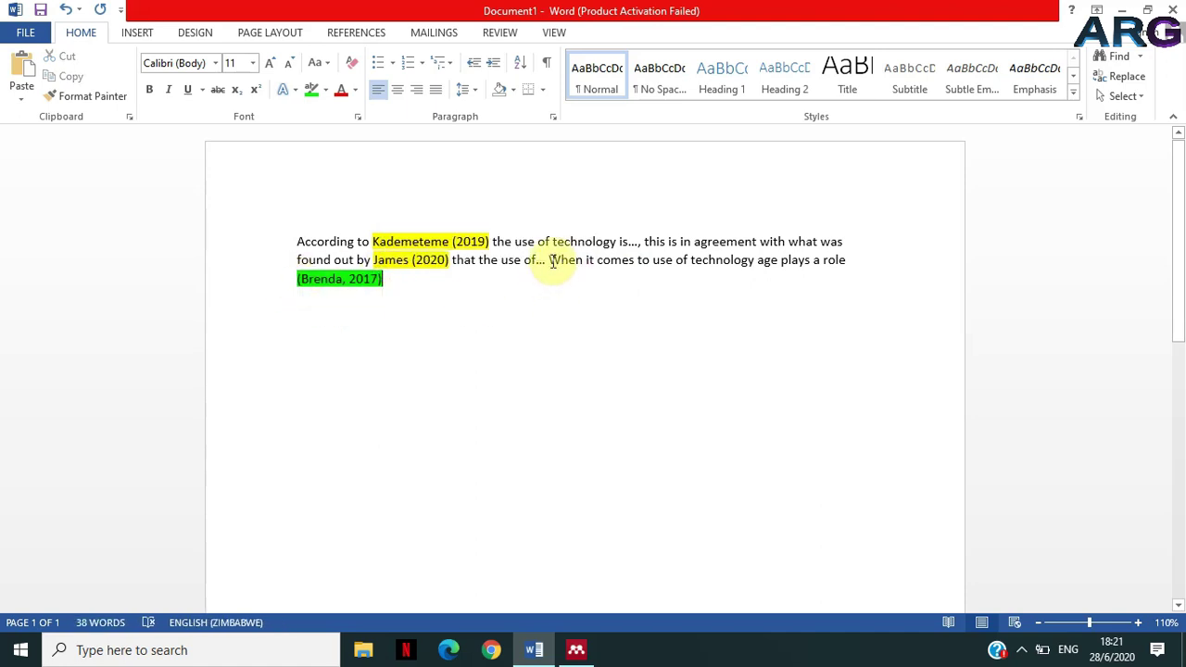
{"action": "left_click_drag", "start_coordinate": [551, 260], "coordinate": [838, 260]}
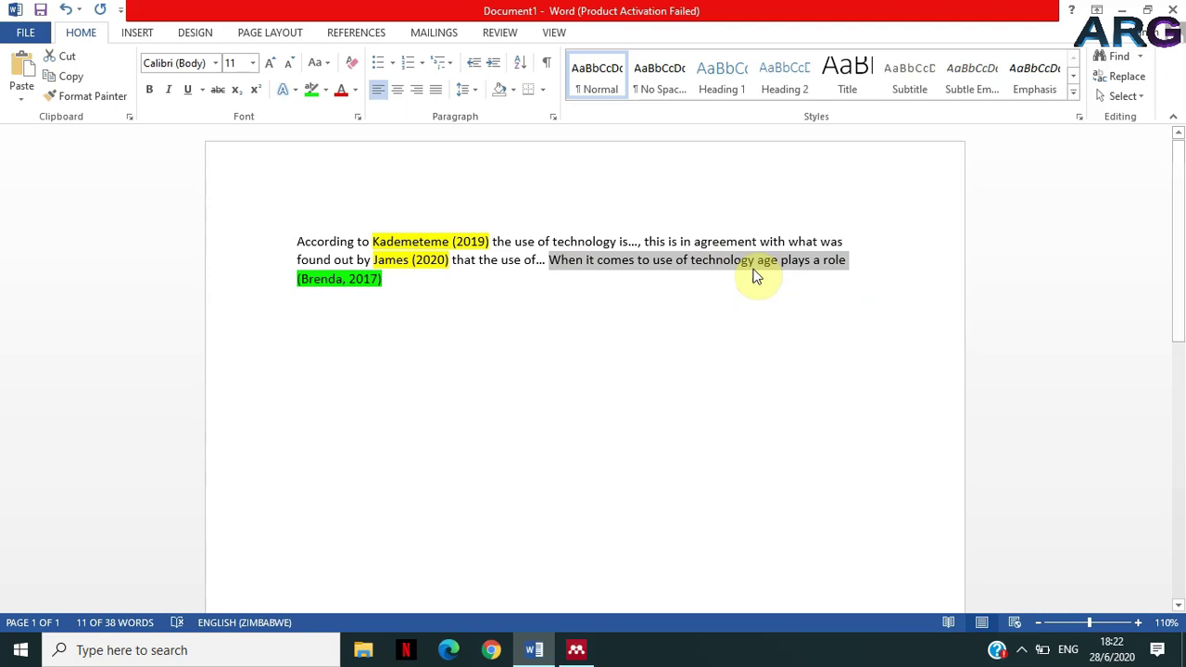
{"action": "left_click", "coordinate": [330, 242]}
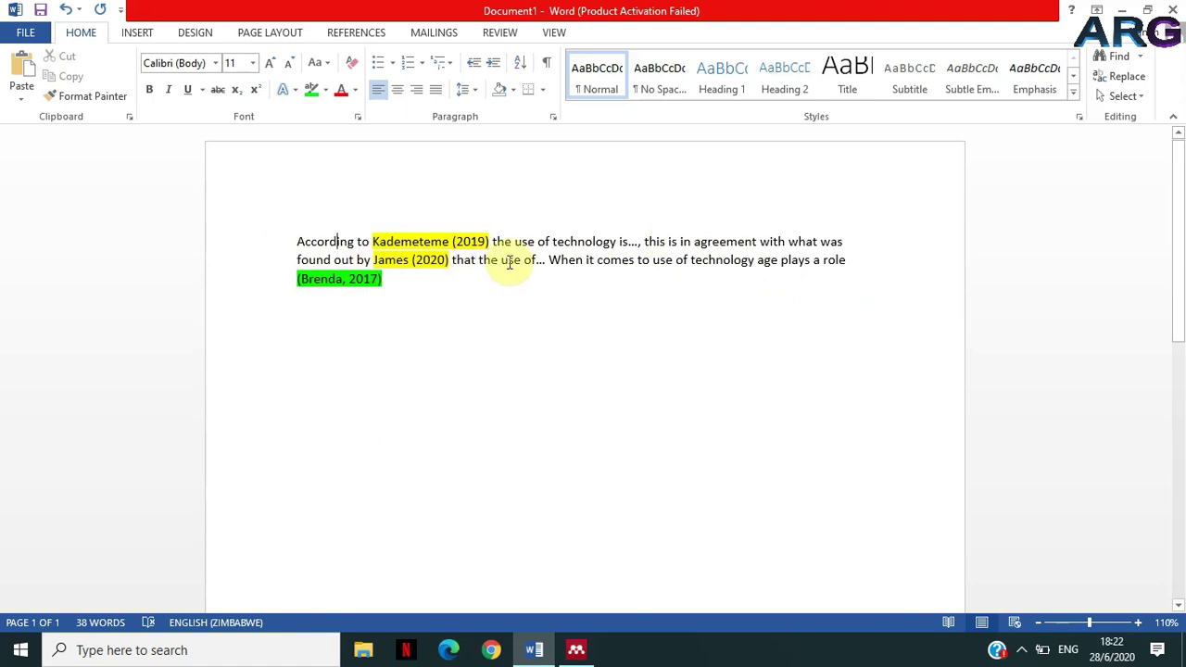
{"action": "left_click_drag", "start_coordinate": [372, 241], "coordinate": [488, 241]}
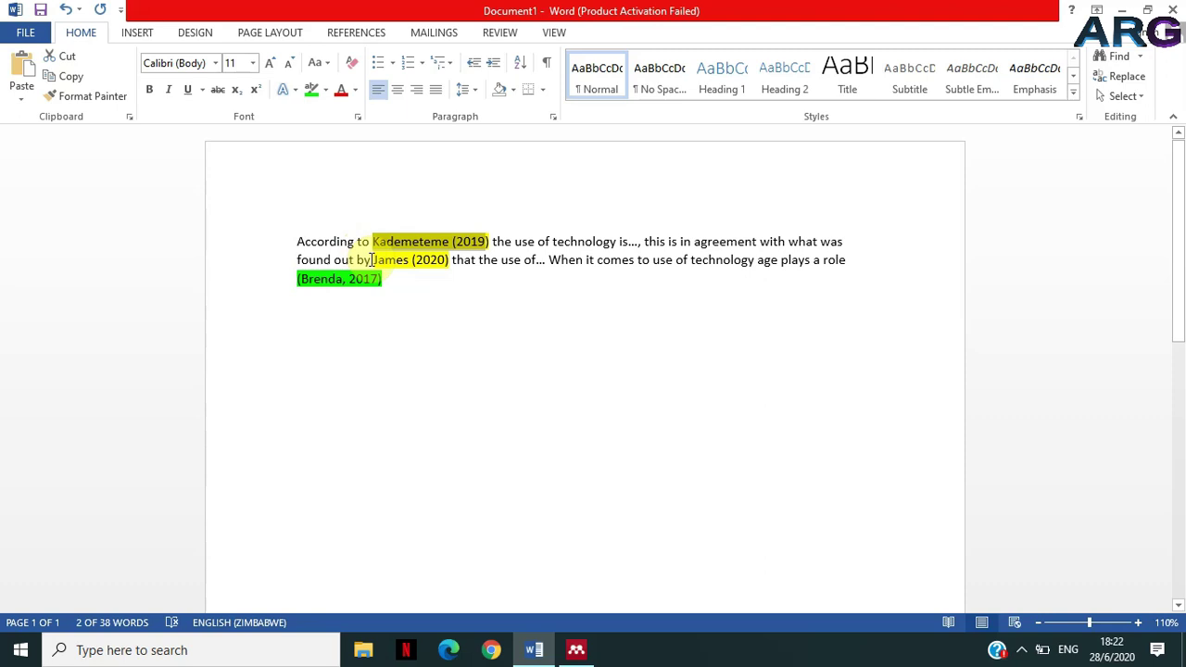
- Add a new line below the citations paragraph reading 'Joyce (2020) insists that....', then select all the text
{"action": "left_click", "coordinate": [404, 280]}
{"action": "key", "text": "Return"}
{"action": "key", "text": "Return"}
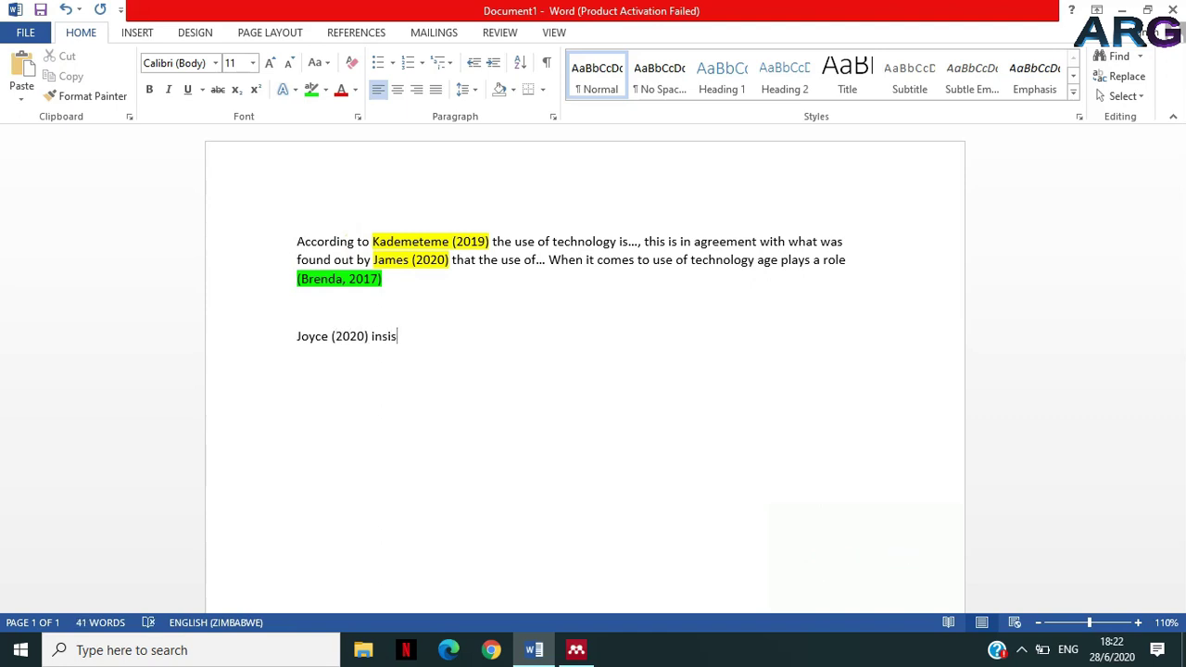
{"action": "type", "text": ".."}
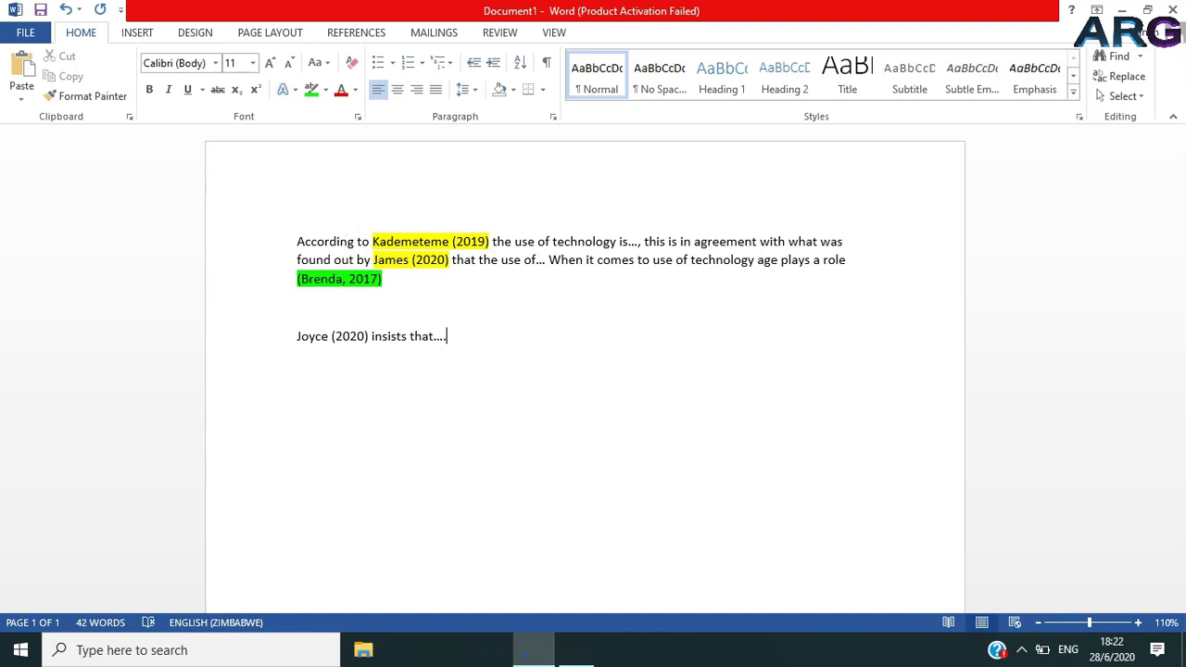
{"action": "left_click_drag", "start_coordinate": [297, 336], "coordinate": [368, 335]}
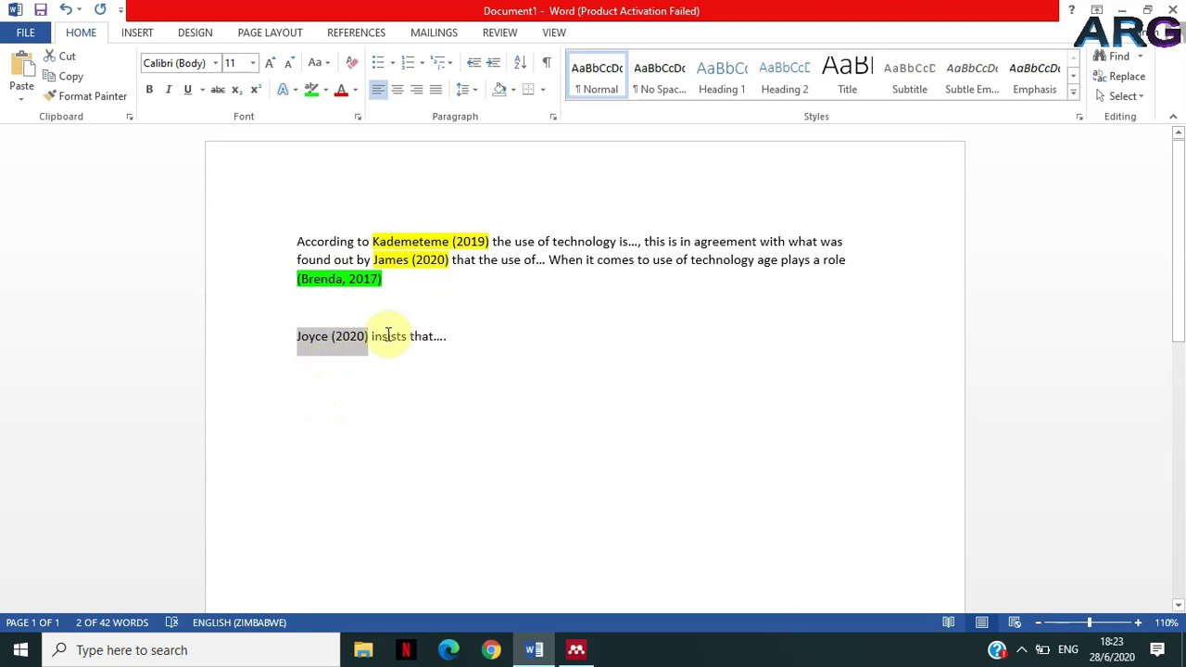
{"action": "left_click_drag", "start_coordinate": [298, 244], "coordinate": [289, 325]}
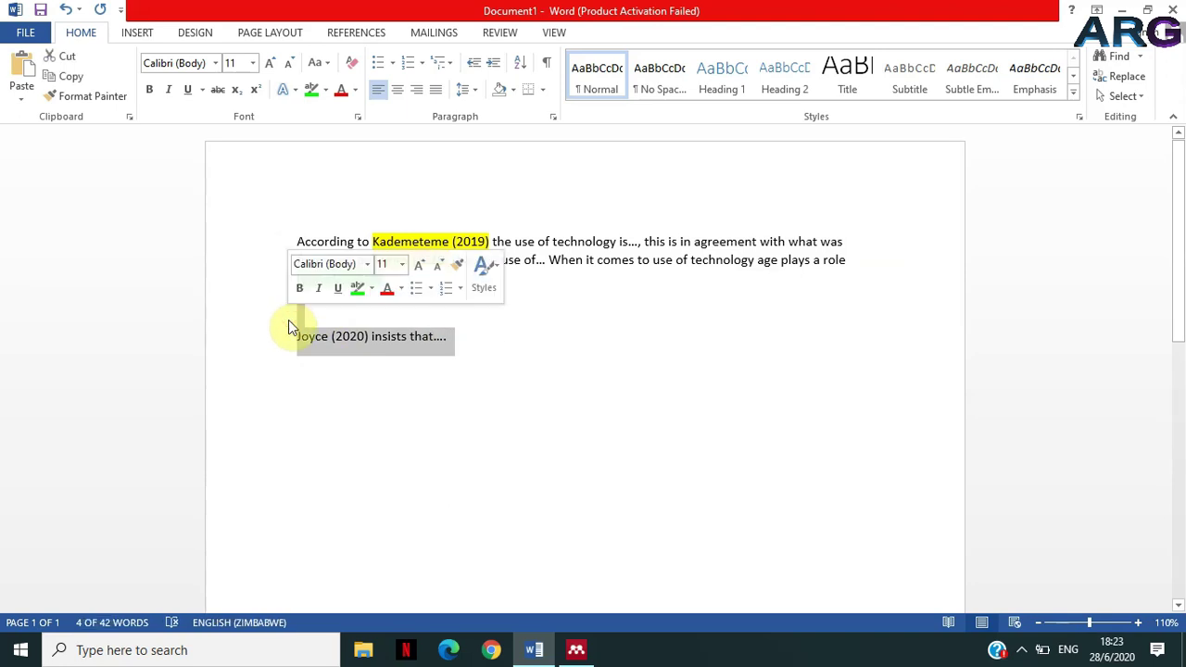
- Delete all the document text and start typing 'According to'
{"action": "key", "text": "Delete"}
{"action": "key", "text": "ctrl+a"}
{"action": "key", "text": "Delete"}
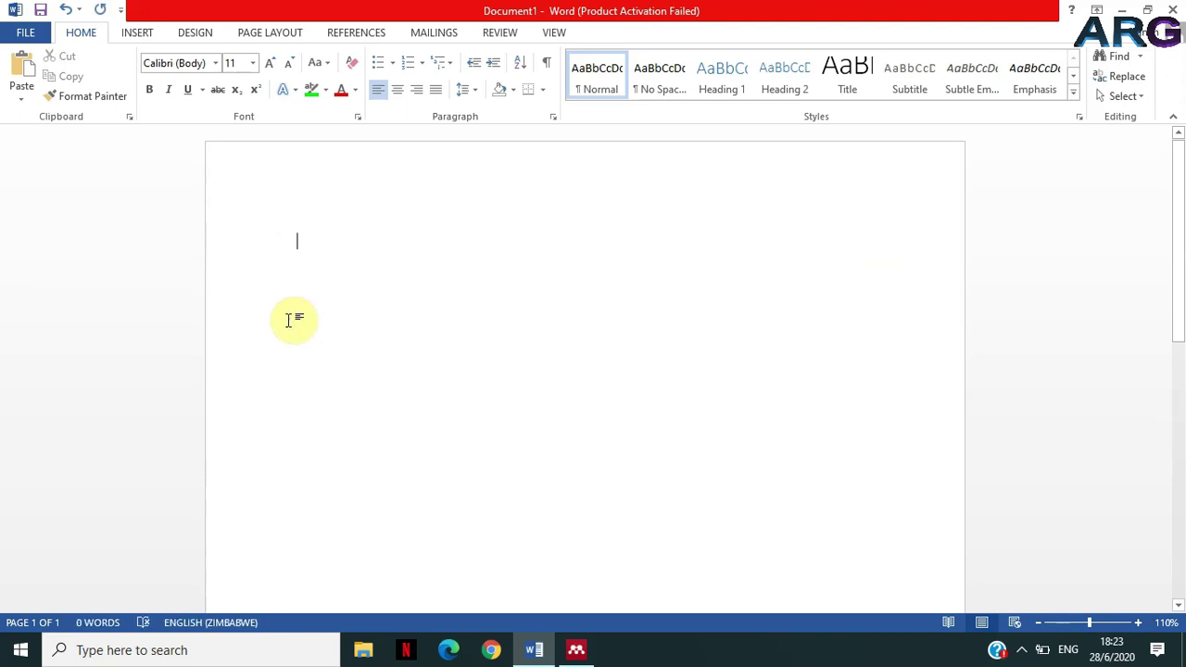
{"action": "type", "text": "Aco"}
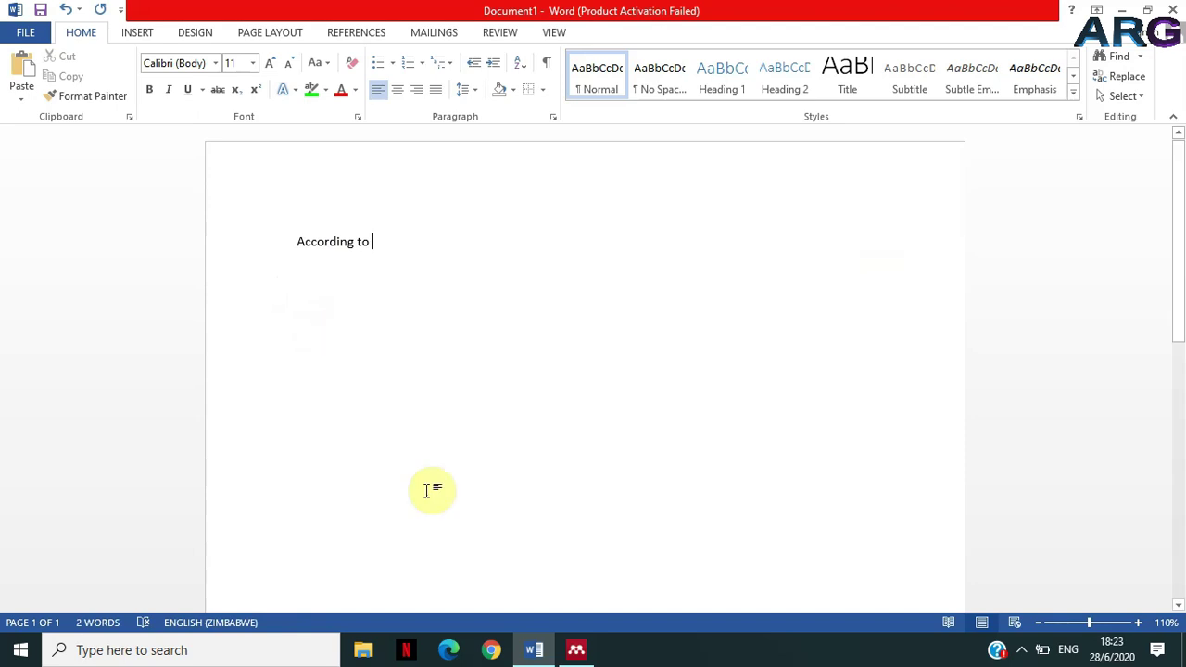
- Insert the Mendeley citation (Kademeteme, Kalema and Pretorius, 2017), found by searching 'Kade'
{"action": "left_click", "coordinate": [356, 33]}
{"action": "left_click", "coordinate": [324, 80]}
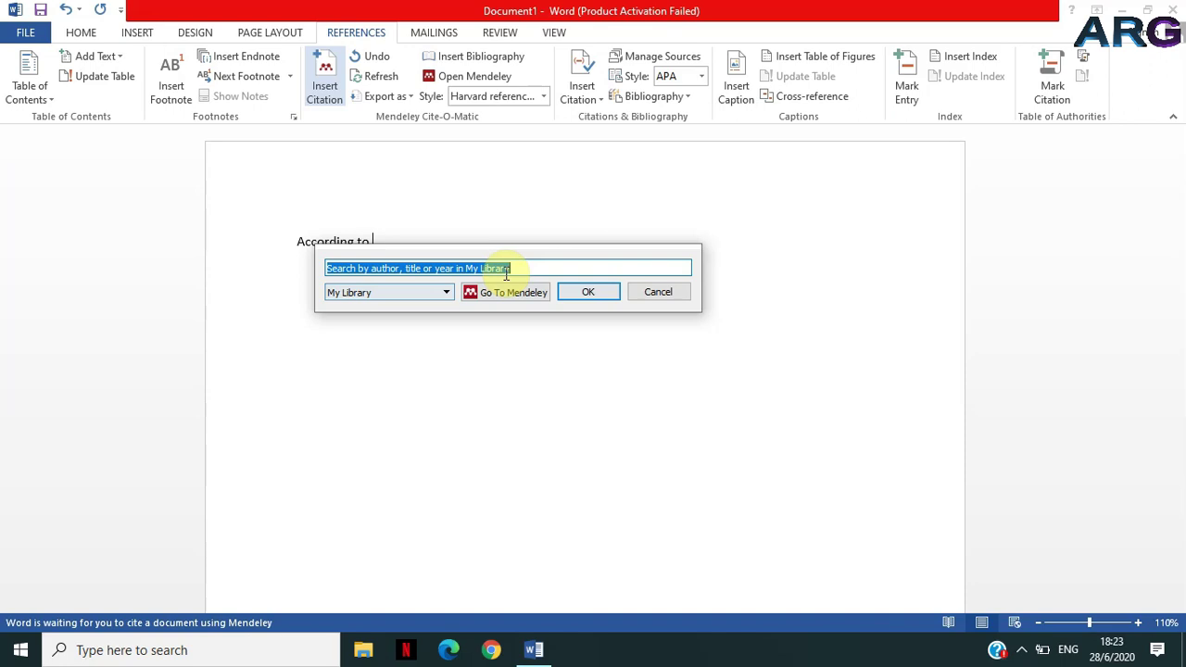
{"action": "type", "text": "Kade"}
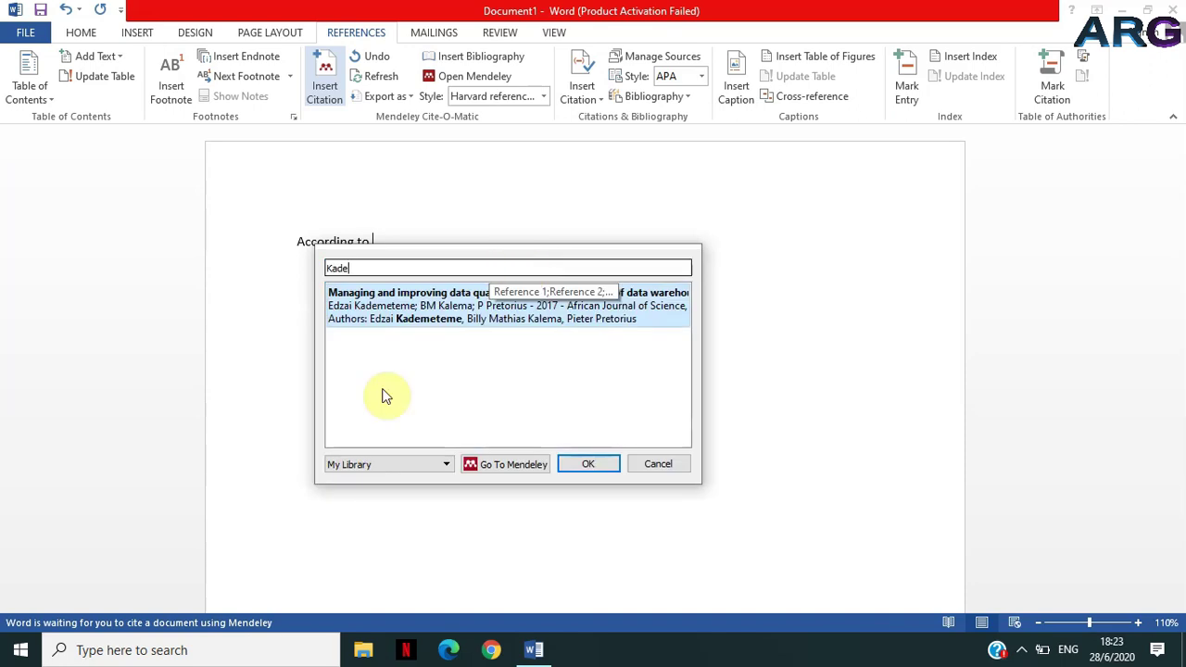
{"action": "left_click", "coordinate": [368, 312]}
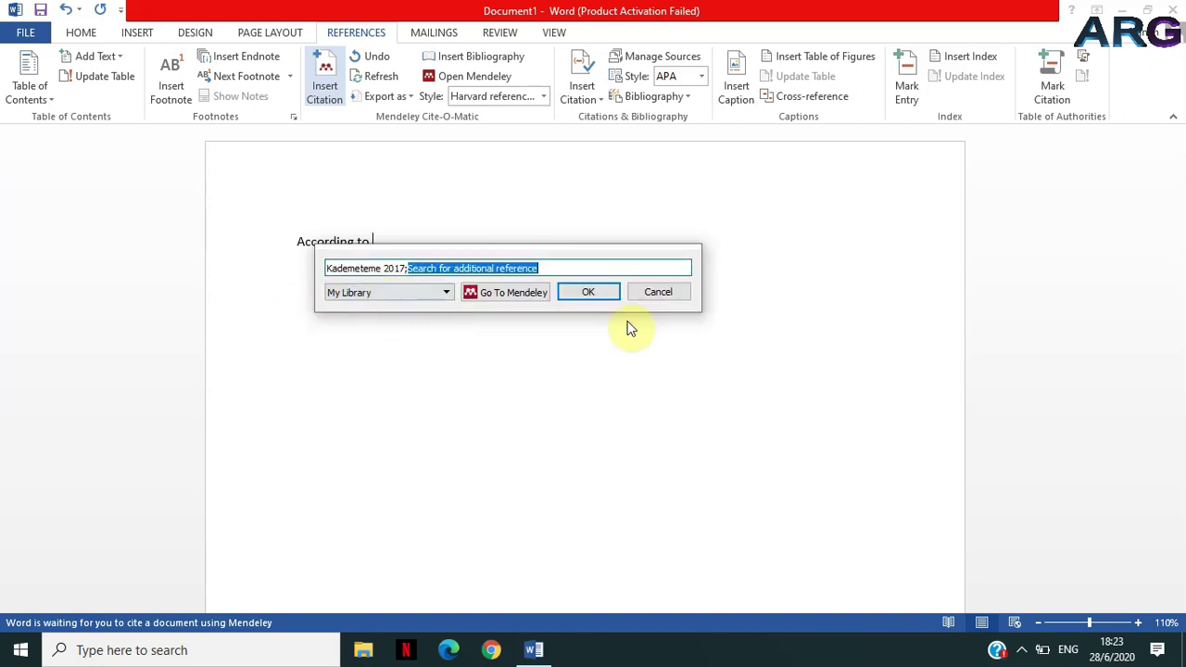
{"action": "left_click", "coordinate": [584, 291]}
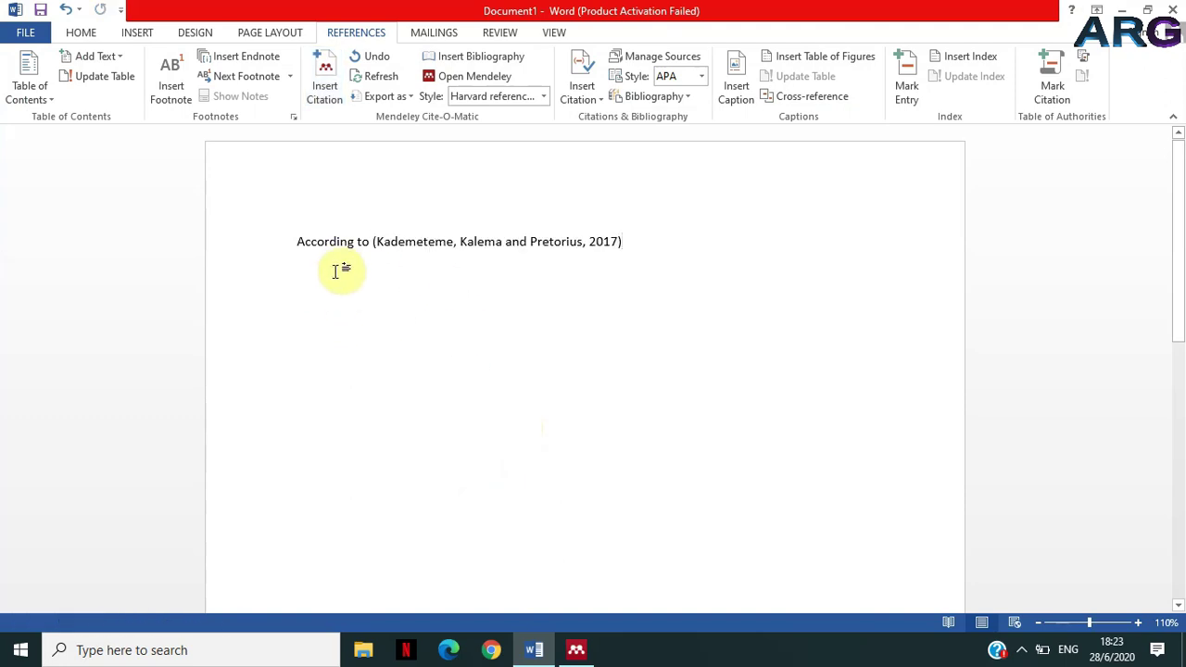
- Copy the inserted Kademeteme citation to the clipboard
{"action": "left_click_drag", "start_coordinate": [373, 243], "coordinate": [628, 234]}
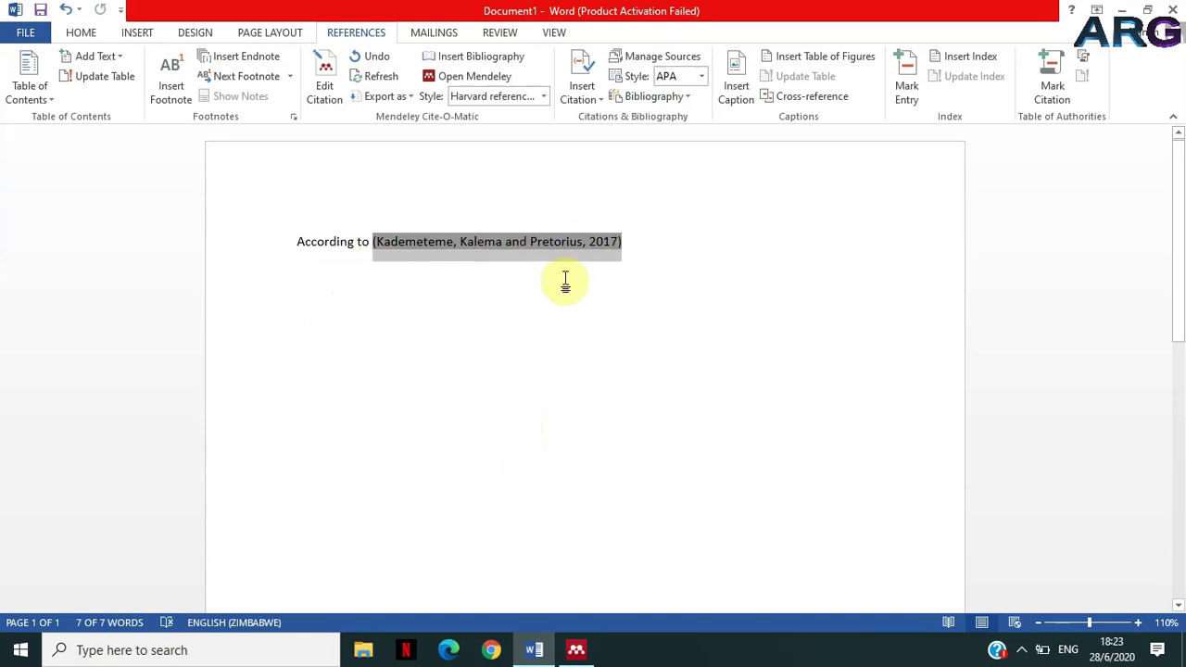
{"action": "left_click", "coordinate": [623, 242]}
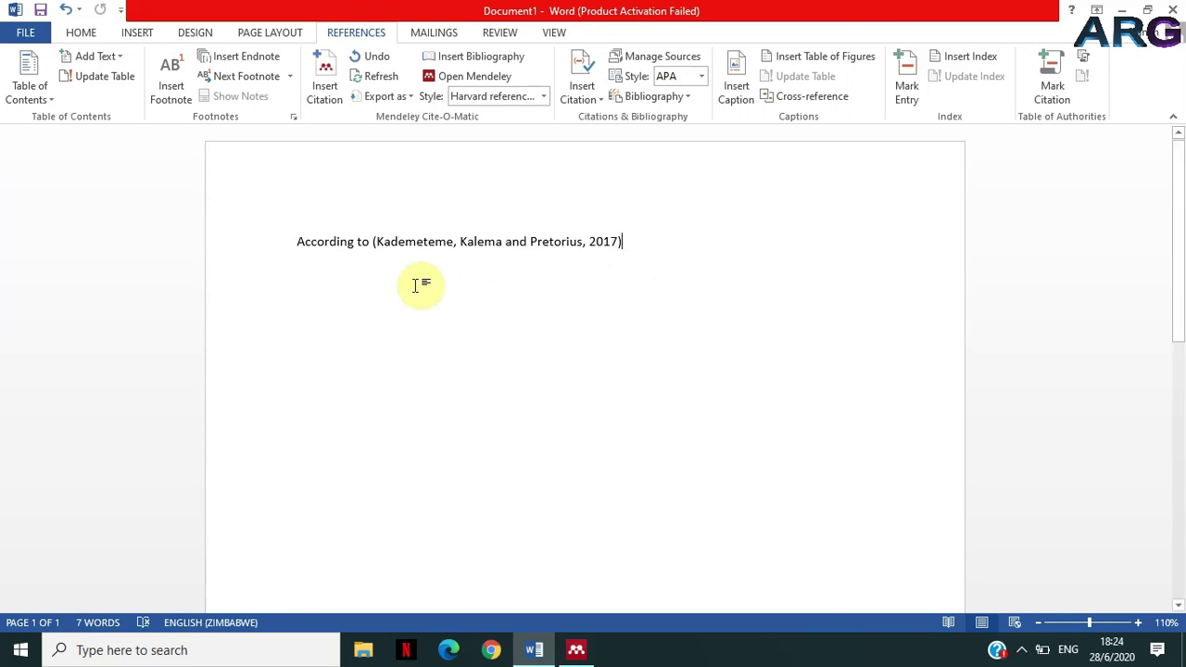
{"action": "left_click", "coordinate": [380, 244]}
{"action": "left_click_drag", "start_coordinate": [407, 246], "coordinate": [580, 249]}
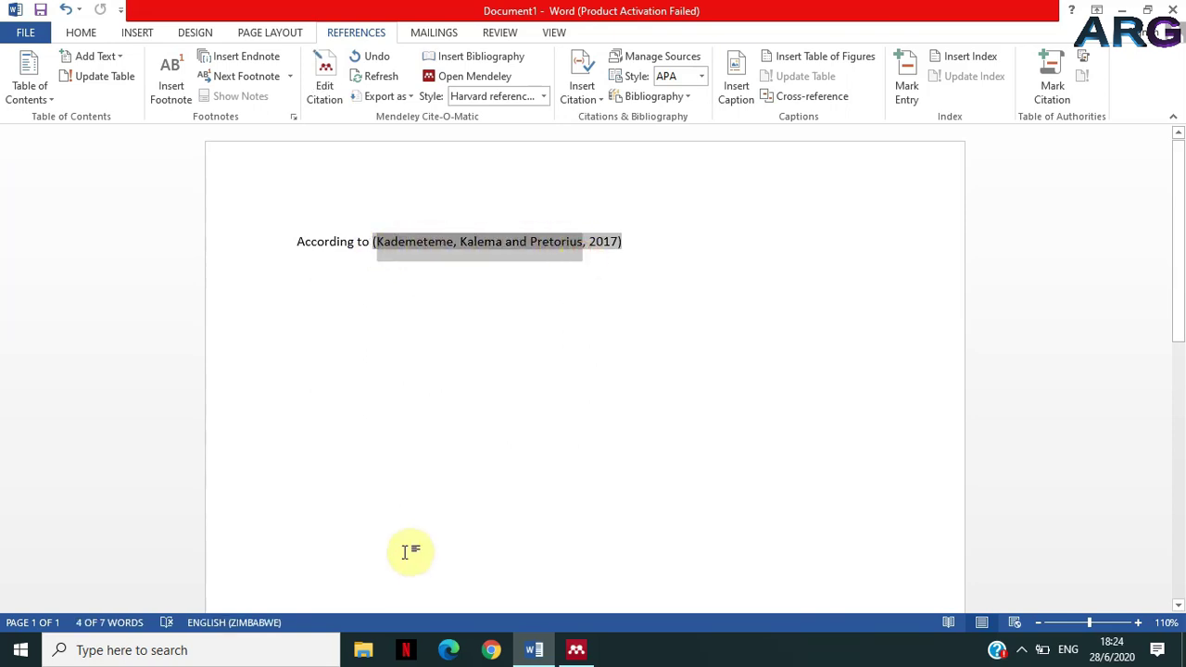
{"action": "key", "text": "ctrl+c"}
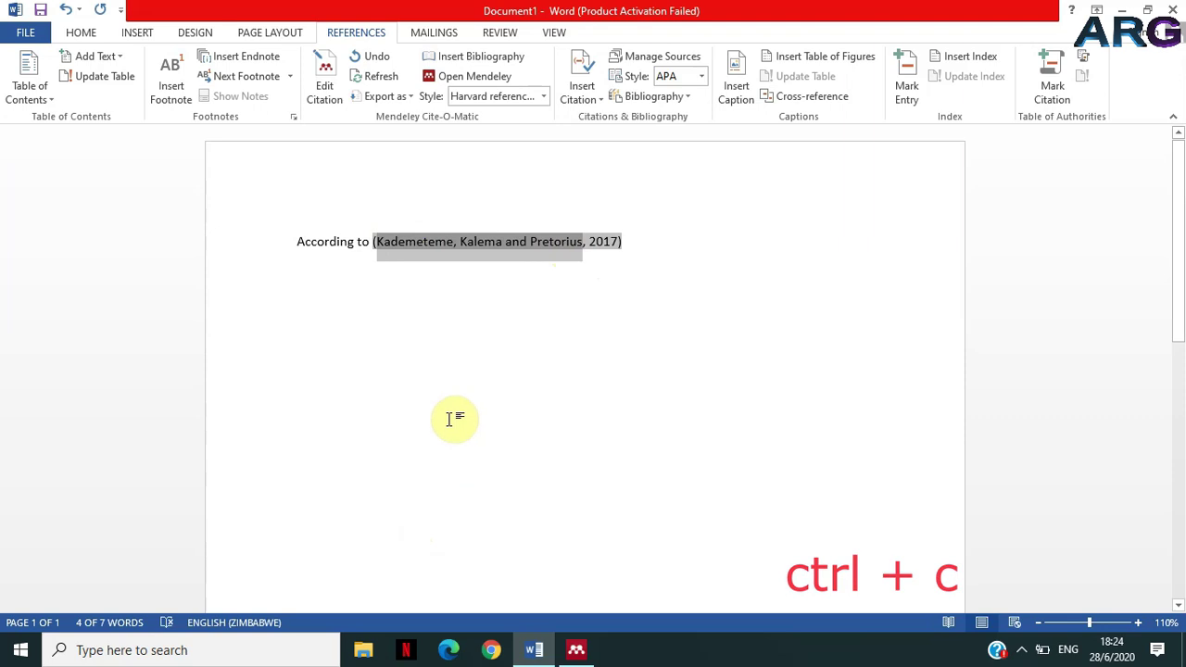
- Delete the author names and extra space from the citation, leaving only (2017)
{"action": "left_click", "coordinate": [389, 278]}
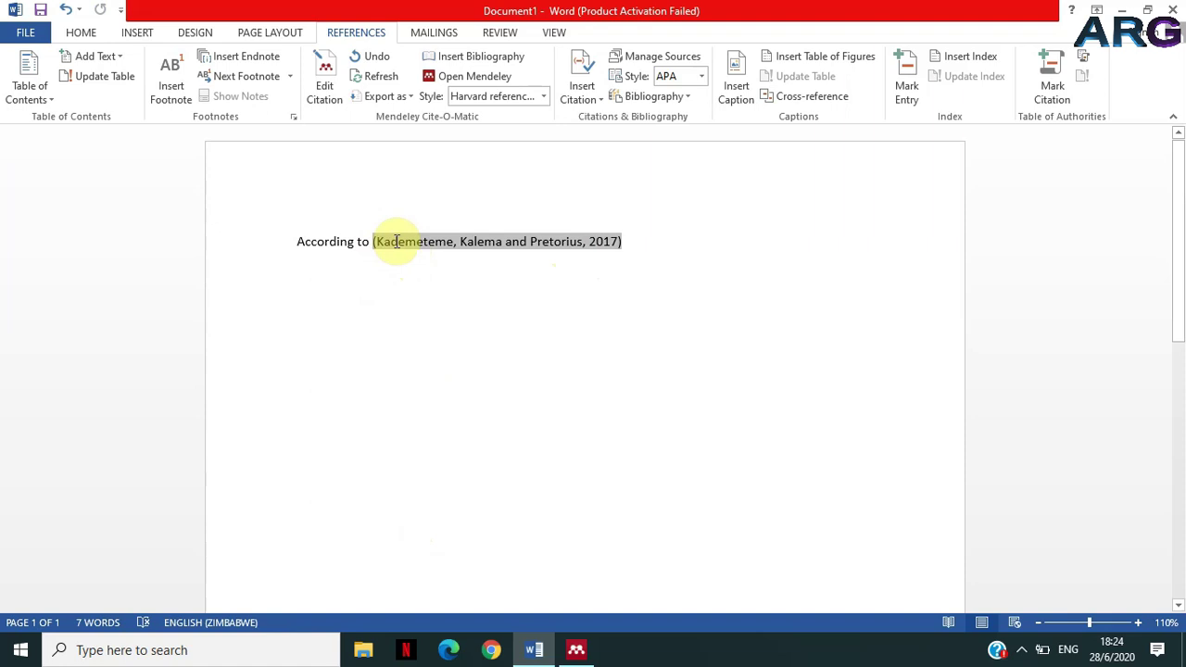
{"action": "left_click_drag", "start_coordinate": [377, 241], "coordinate": [590, 245]}
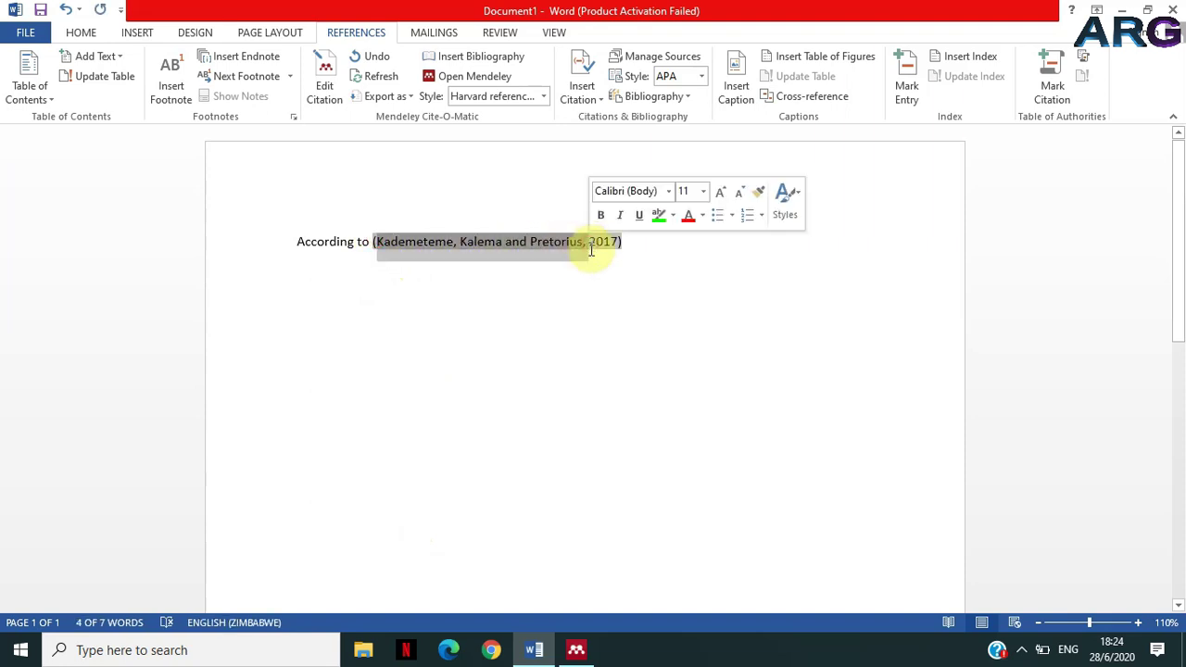
{"action": "key", "text": "Delete"}
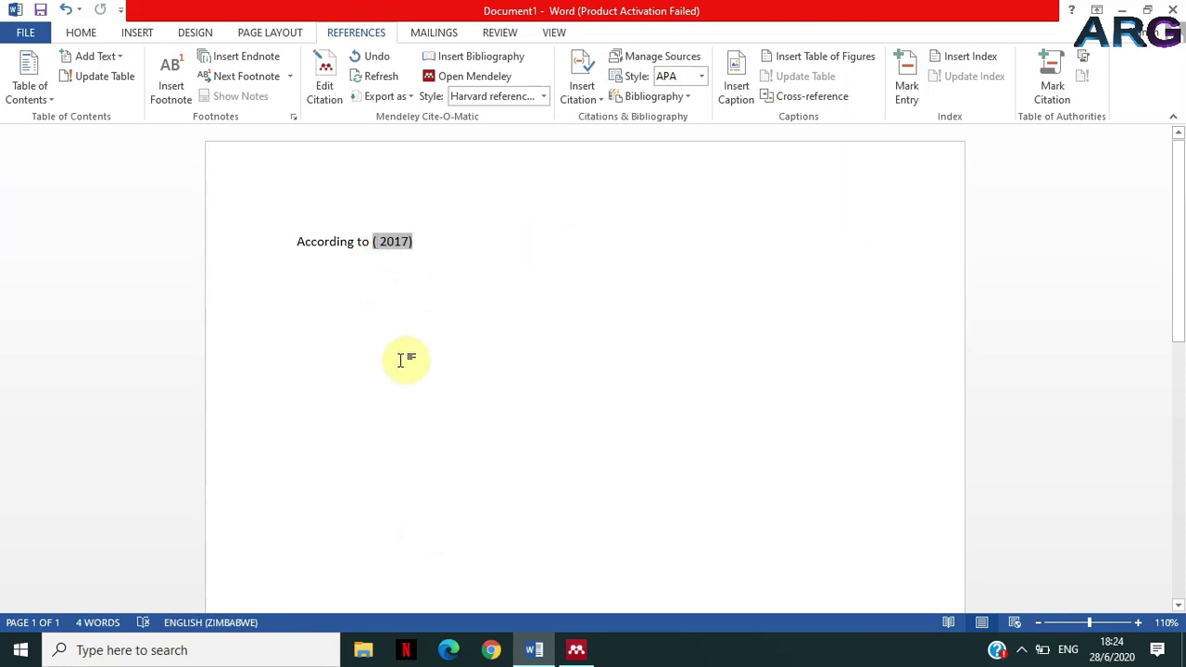
{"action": "key", "text": "Delete"}
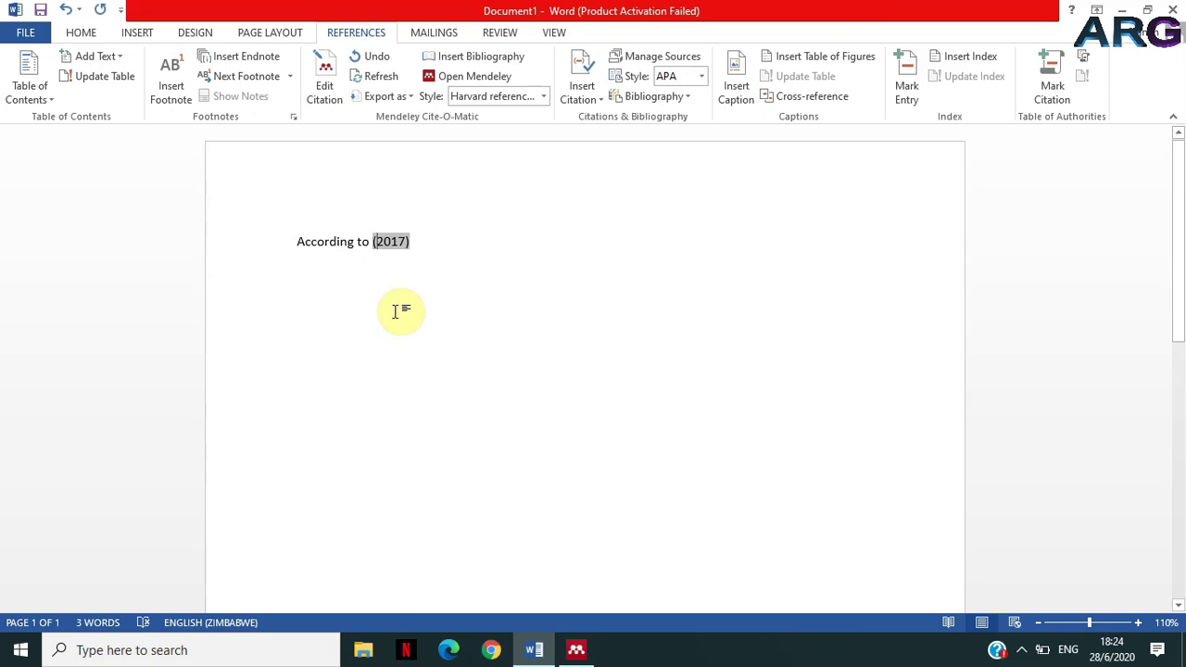
- Re-shorten the citation to (2017) and choose Keep Manual Edit
{"action": "left_click", "coordinate": [369, 242]}
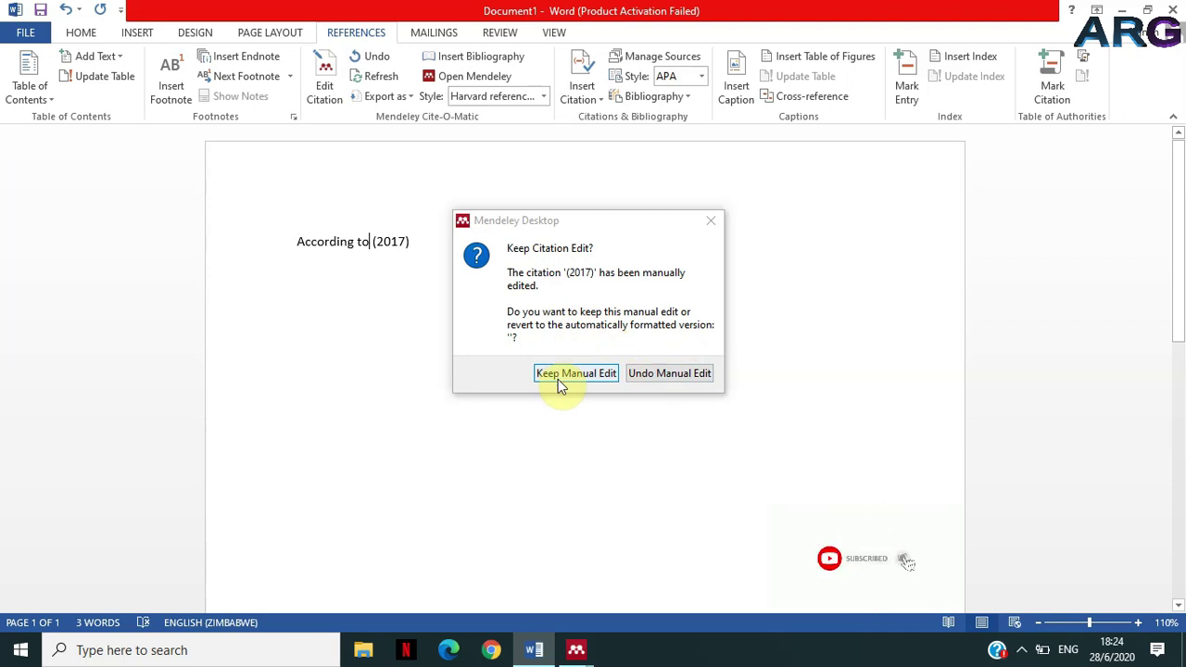
{"action": "left_click", "coordinate": [654, 376]}
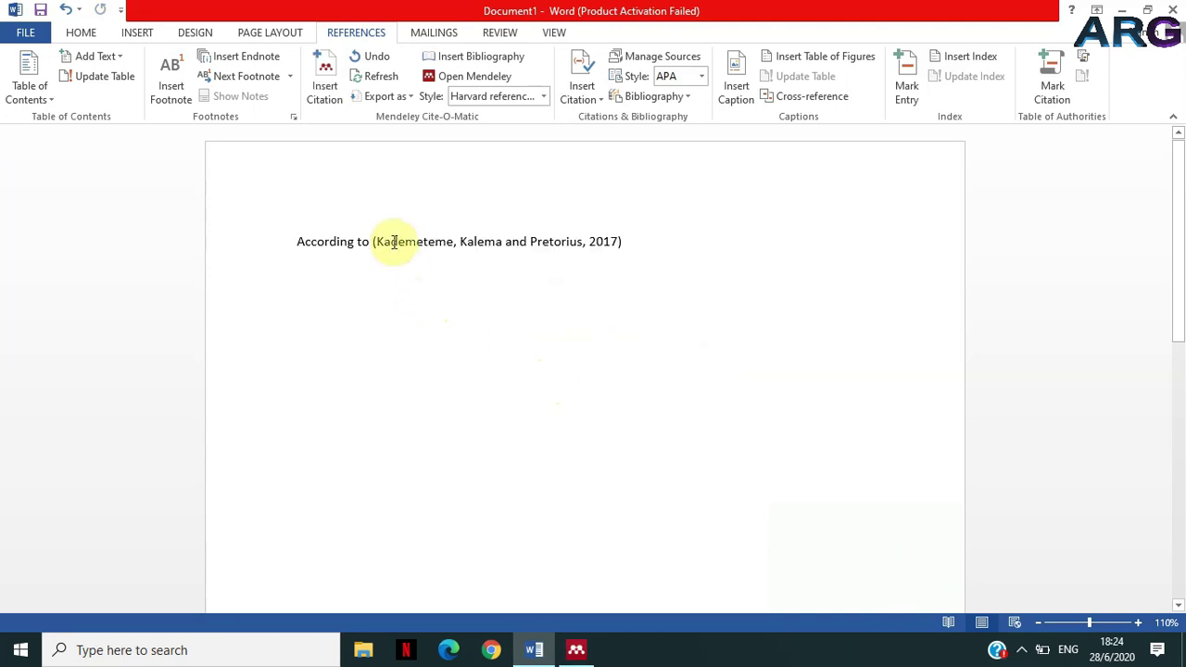
{"action": "left_click_drag", "start_coordinate": [379, 240], "coordinate": [587, 241]}
{"action": "key", "text": "Delete"}
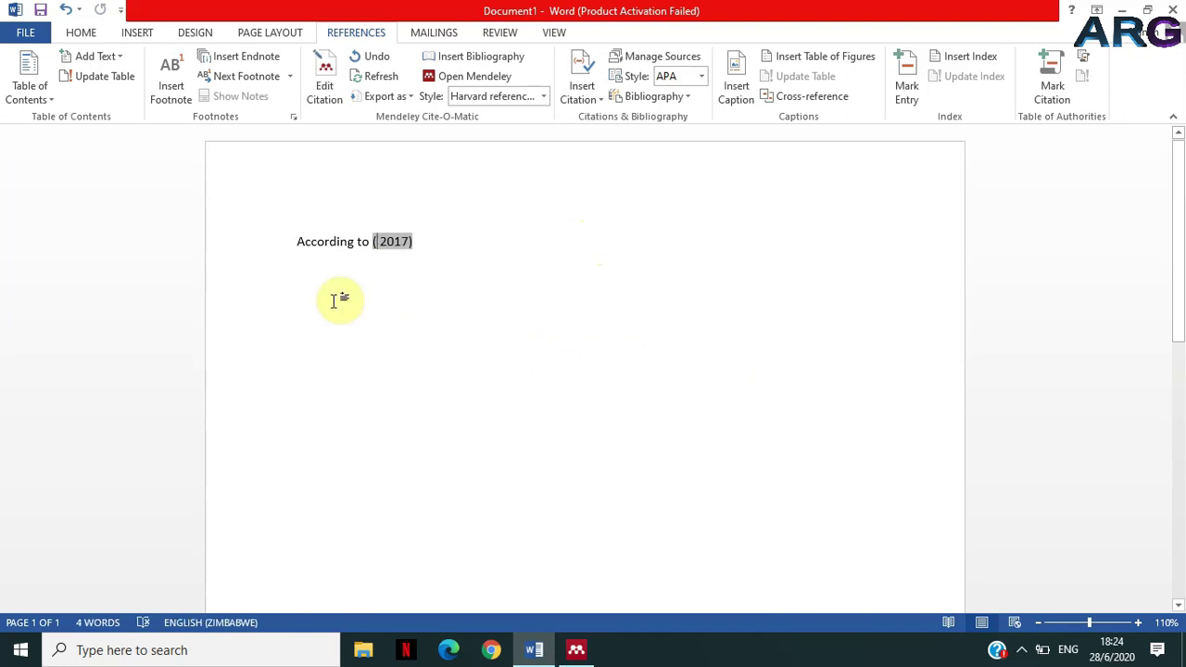
{"action": "key", "text": "Delete"}
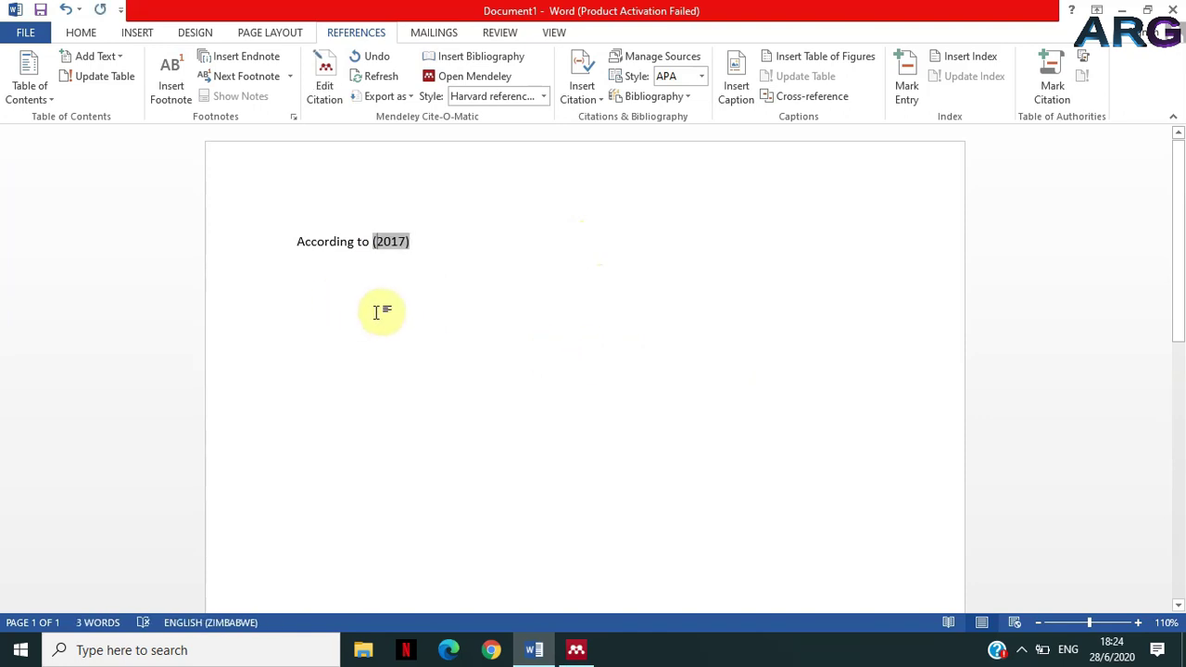
{"action": "left_click", "coordinate": [367, 241]}
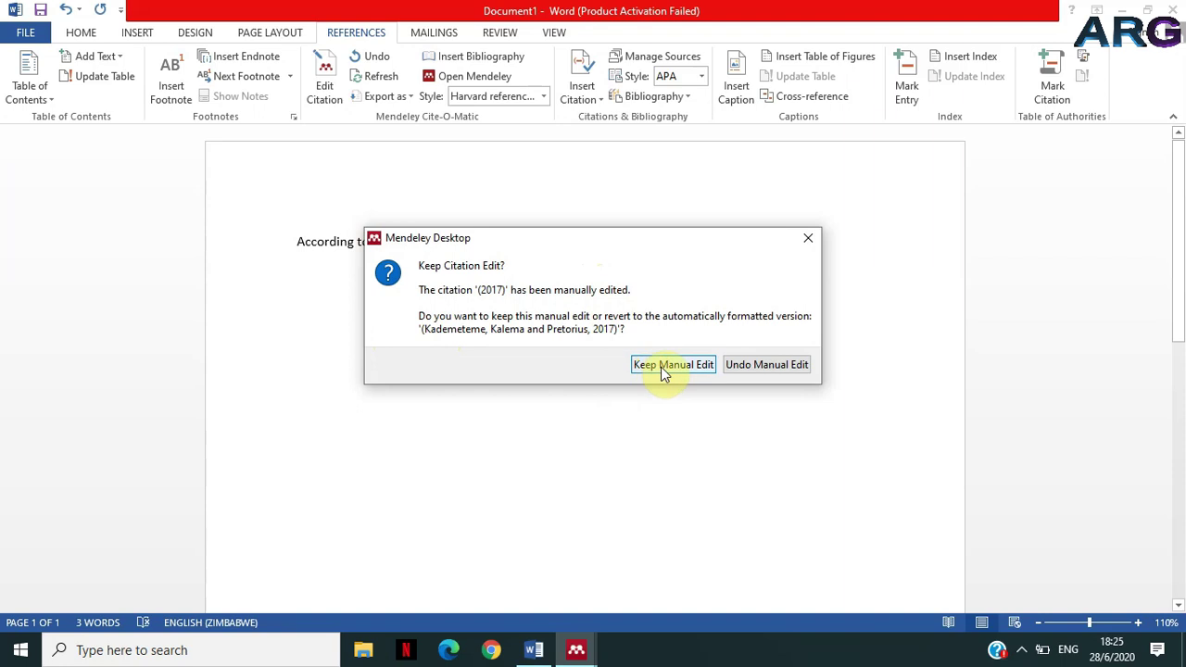
{"action": "left_click", "coordinate": [662, 367]}
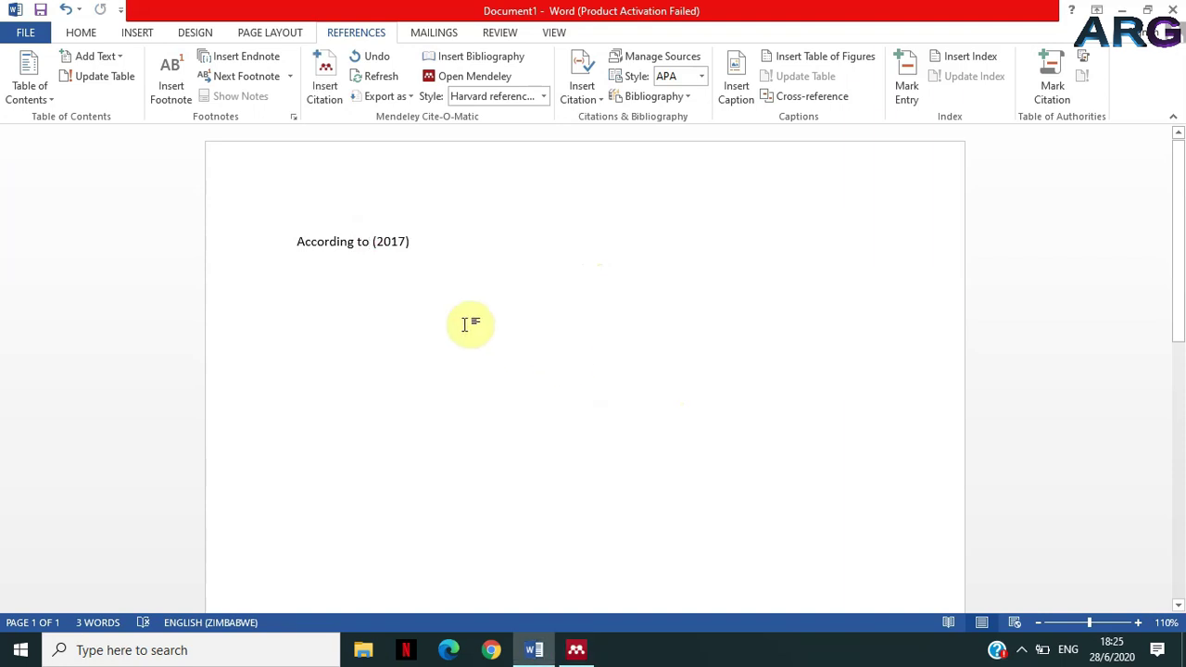
- Paste the author names Kademeteme, Kalema and Pretorius before (2017)
{"action": "key", "text": "Right"}
{"action": "key", "text": "Left"}
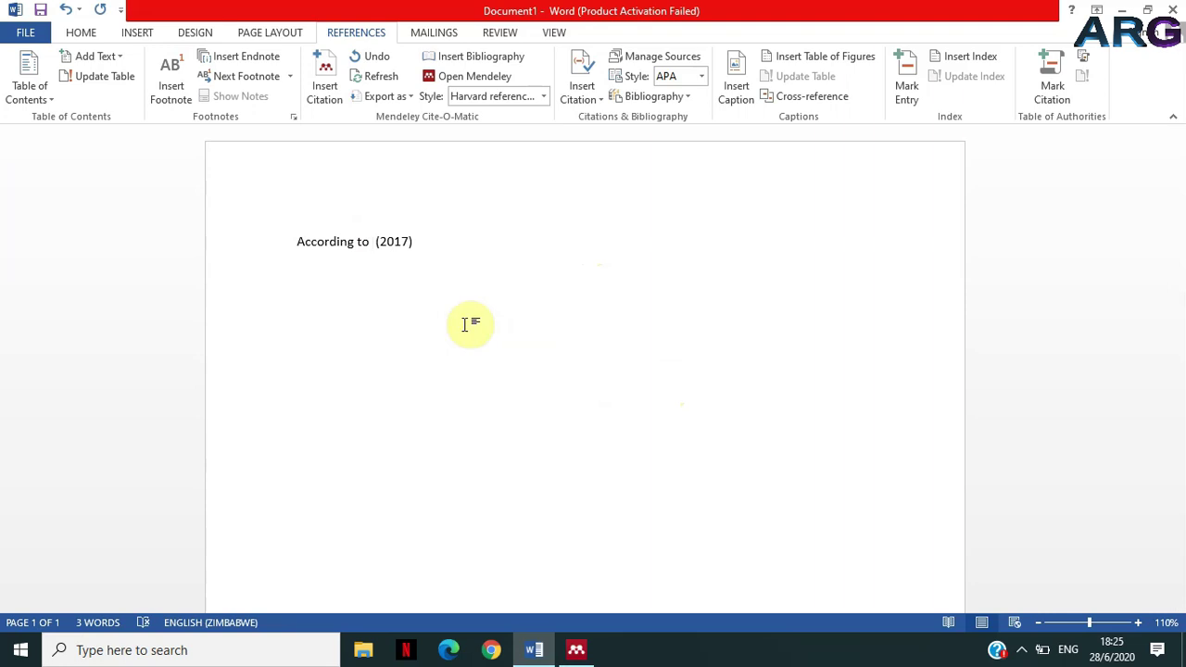
{"action": "key", "text": "ctrl+v"}
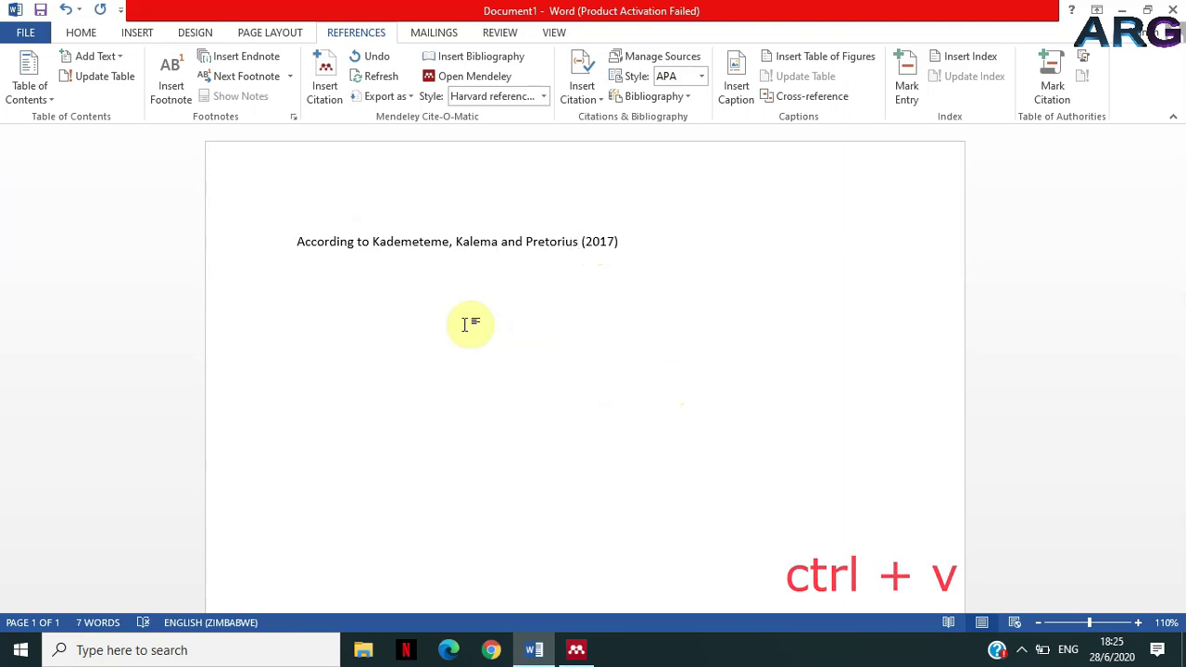
- Continue the sentence after (2017) with 'the use of technology is dependent on age....'
{"action": "left_click", "coordinate": [372, 242]}
{"action": "left_click_drag", "start_coordinate": [372, 242], "coordinate": [620, 243]}
{"action": "left_click", "coordinate": [621, 243]}
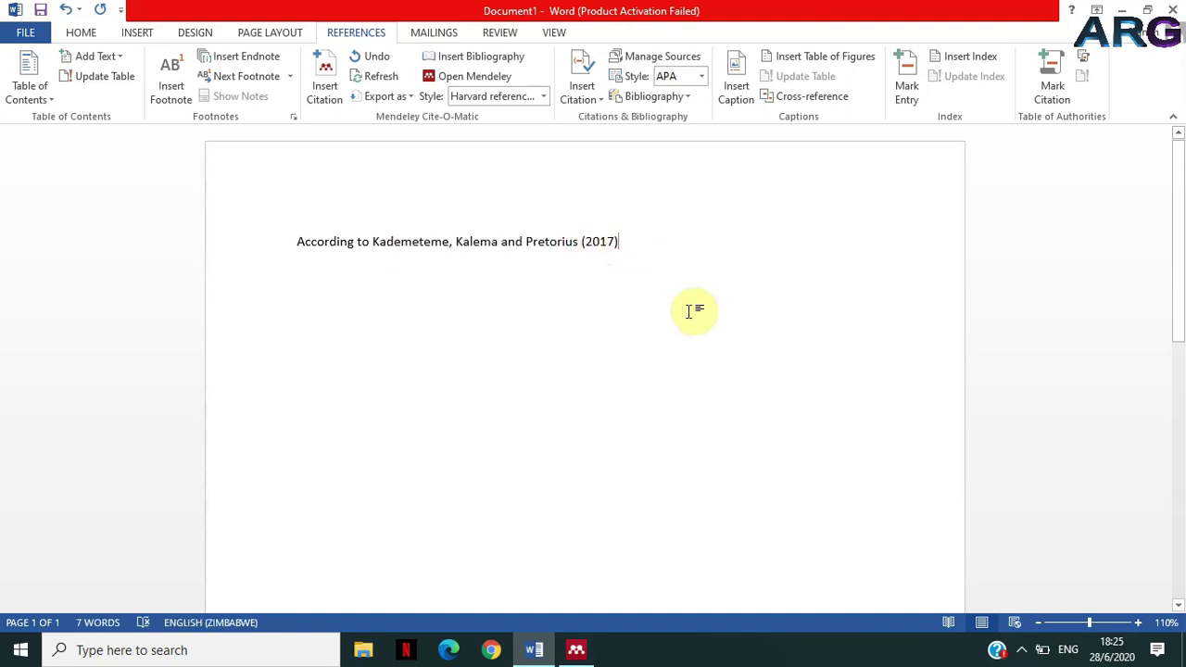
{"action": "type", "text": "the use of "}
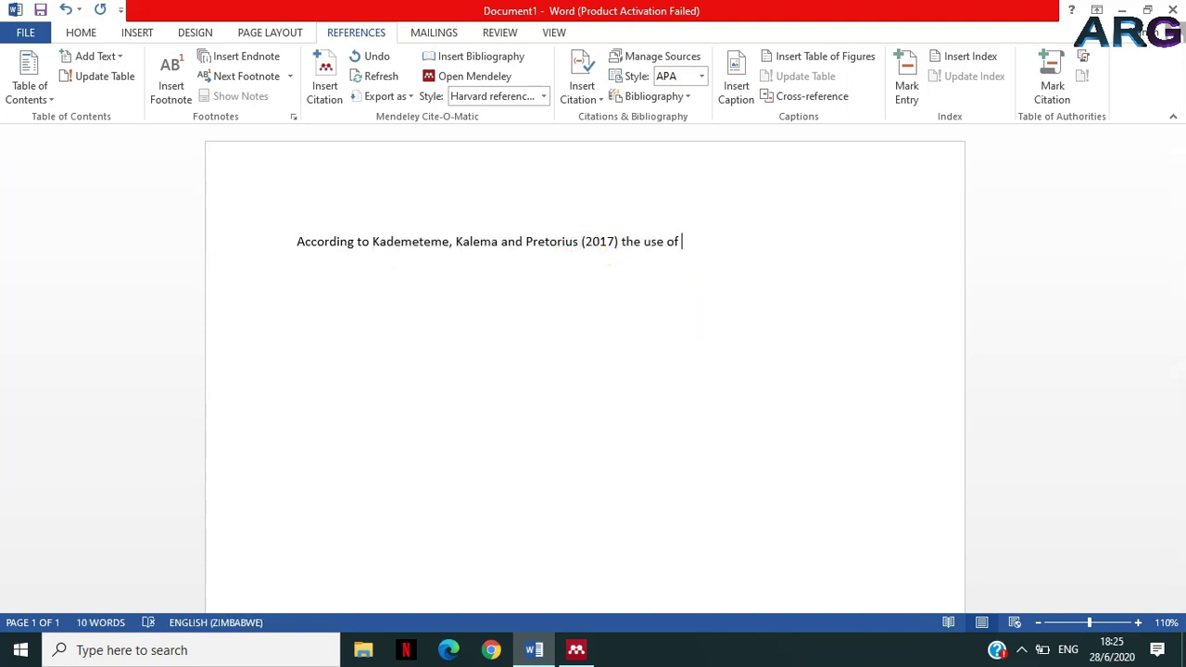
{"action": "type", "text": "technology is dependent o"}
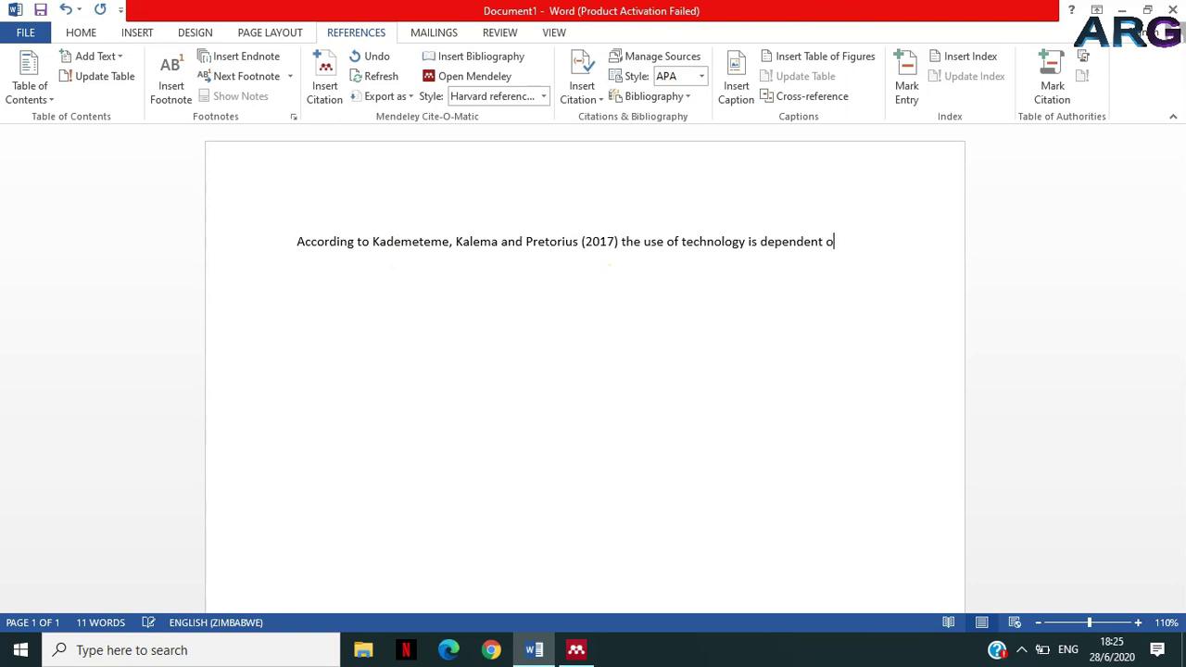
{"action": "type", "text": "n age...."}
- Type 'According to' and insert the Mendeley citation of Kademeteme 2017, found by searching 'kade'
{"action": "type", "text": "Aco"}
{"action": "key", "text": "BackSpace"}
{"action": "type", "text": "cording to"}
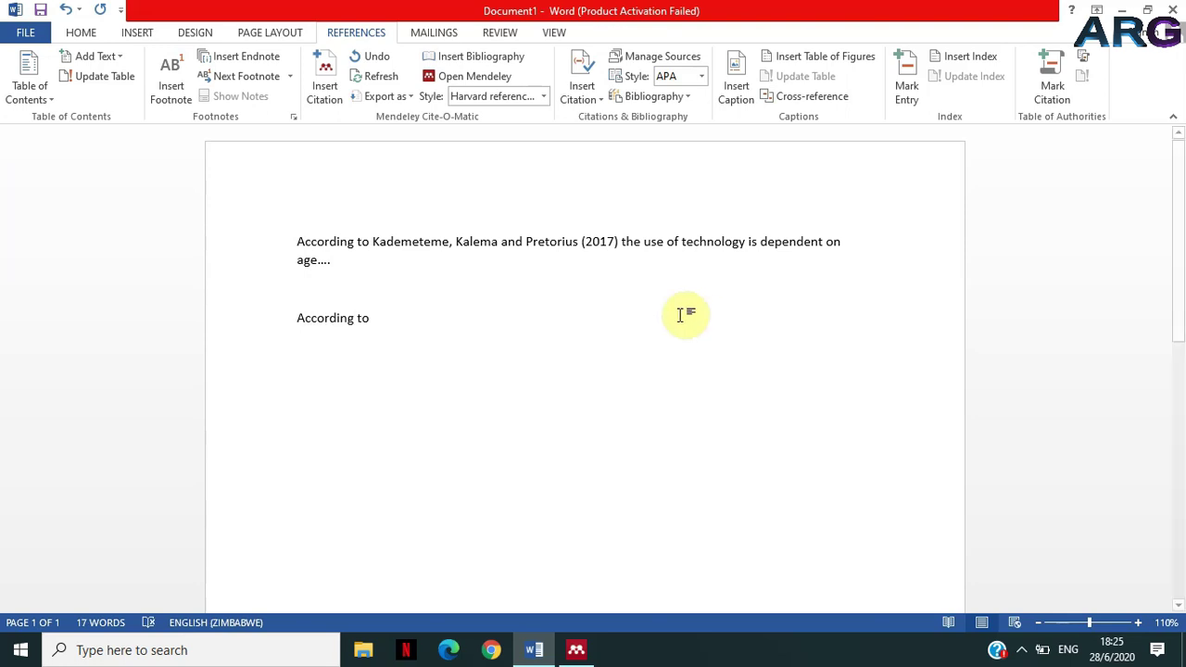
{"action": "left_click", "coordinate": [324, 88]}
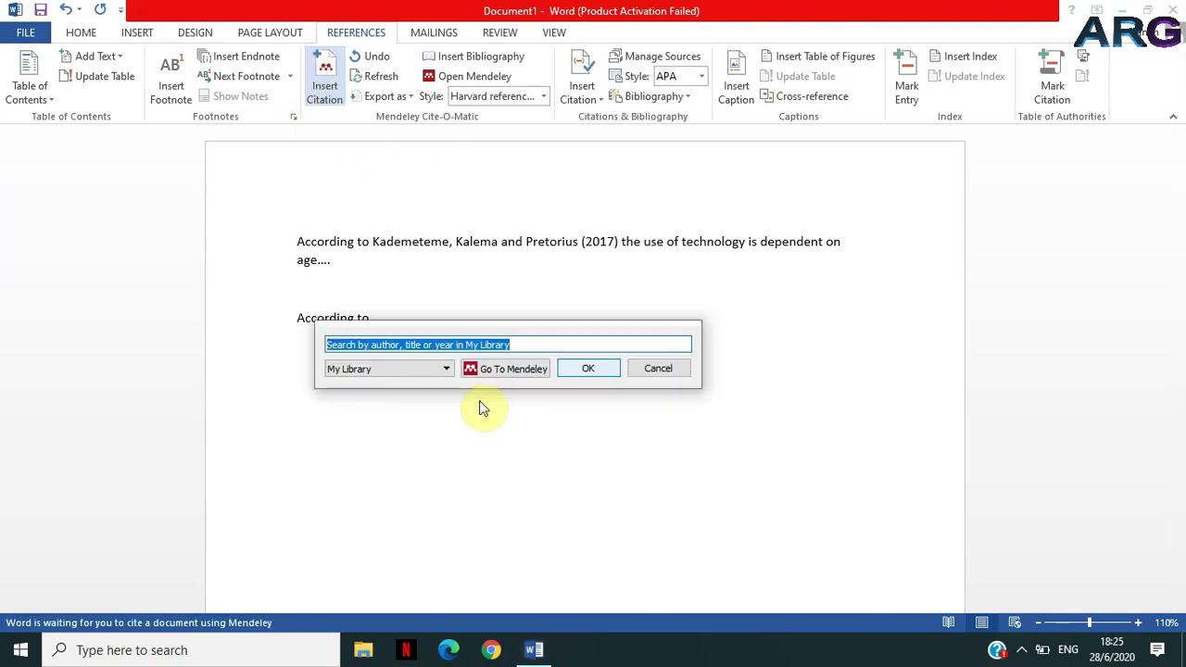
{"action": "type", "text": "kade"}
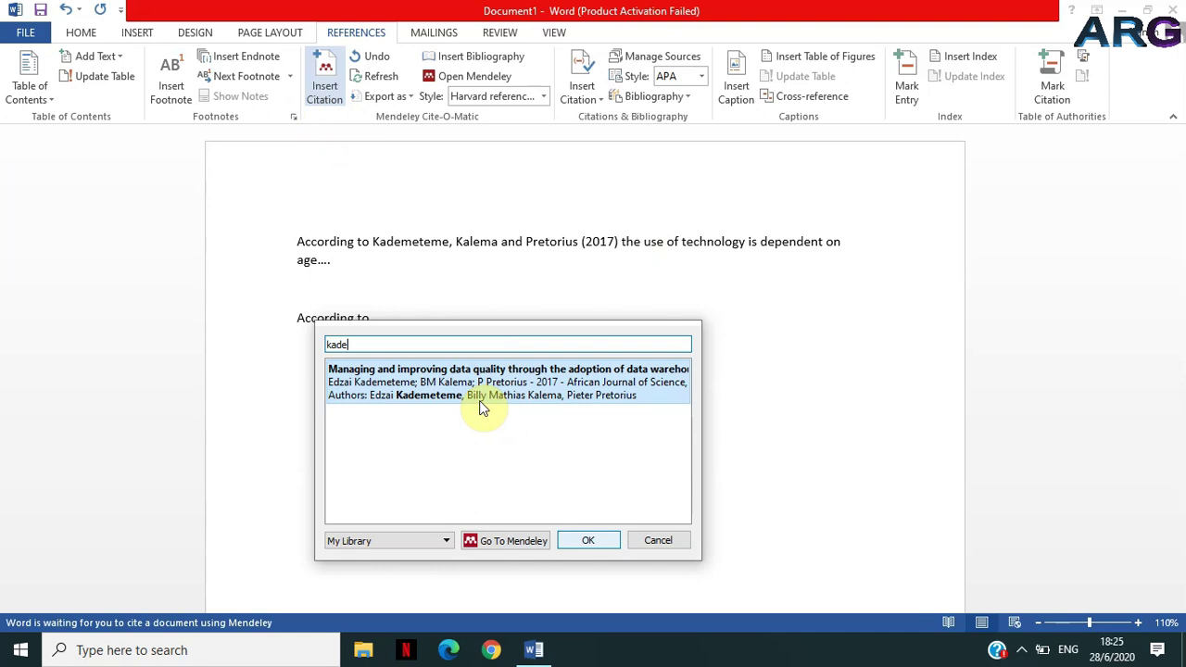
{"action": "left_click", "coordinate": [377, 382]}
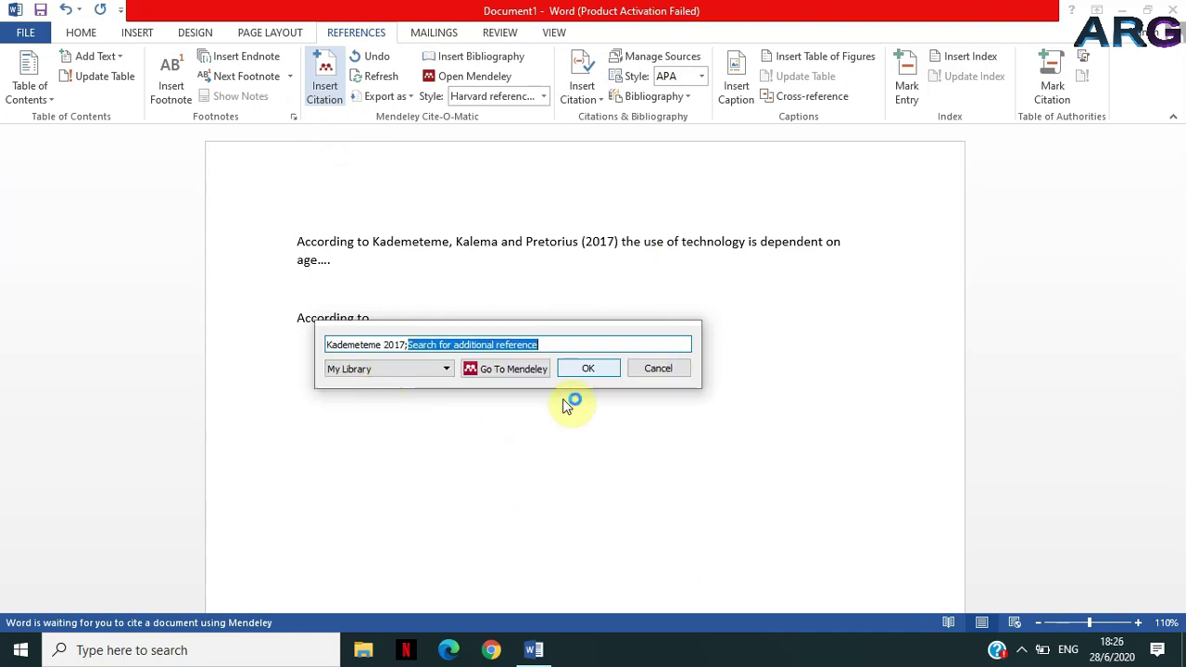
{"action": "left_click", "coordinate": [598, 371]}
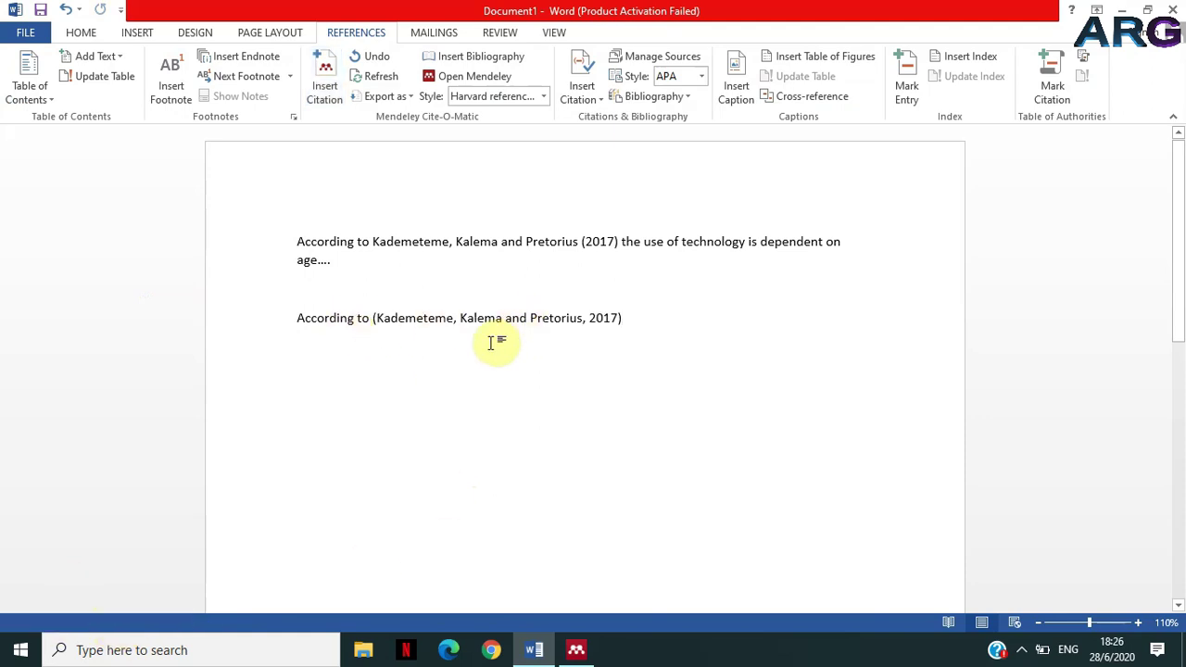
- Edit the second citation and tick Suppress author for Kademeteme 2017, leaving (2017)
{"action": "left_click", "coordinate": [409, 322]}
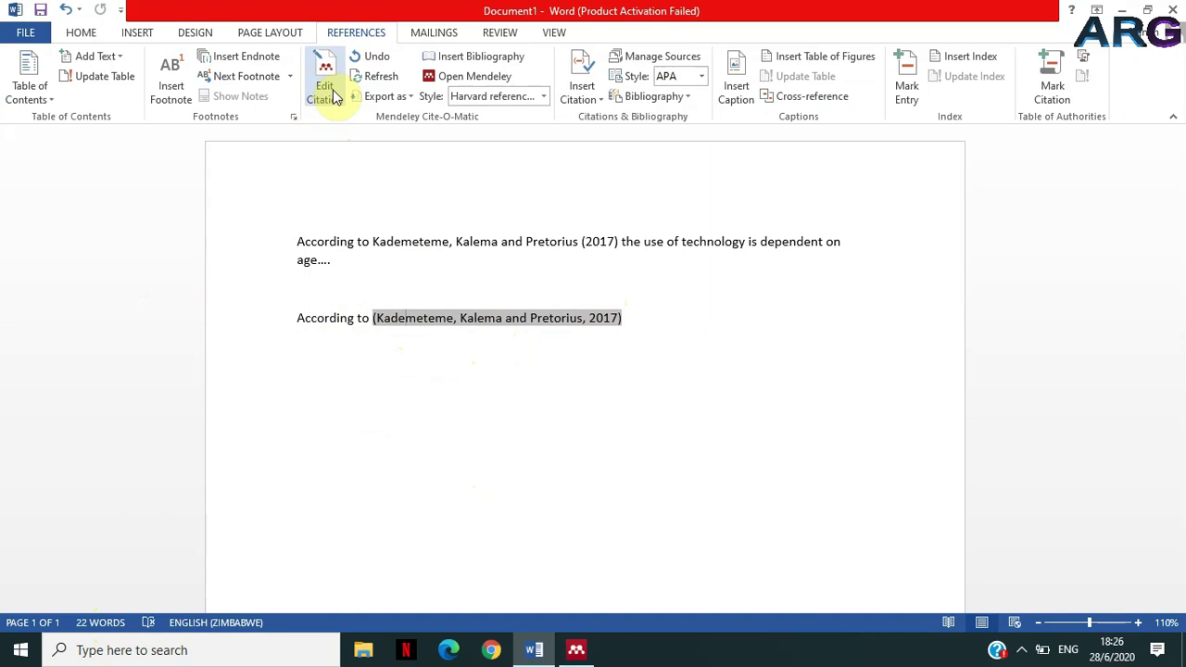
{"action": "left_click", "coordinate": [305, 317]}
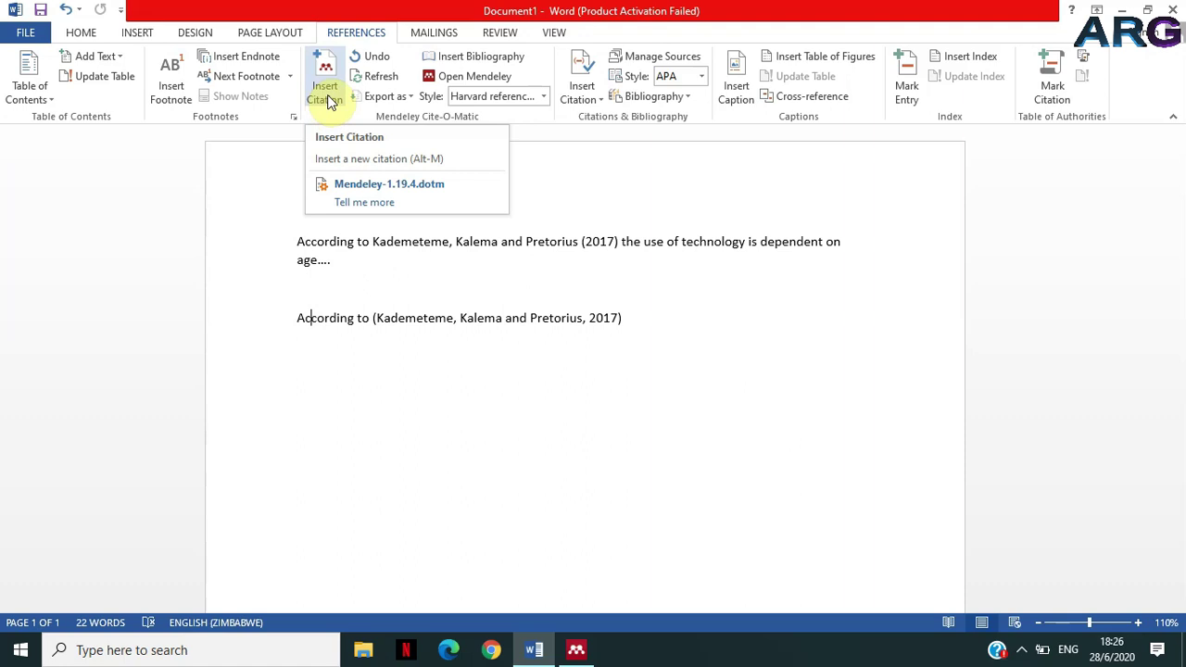
{"action": "left_click", "coordinate": [474, 318]}
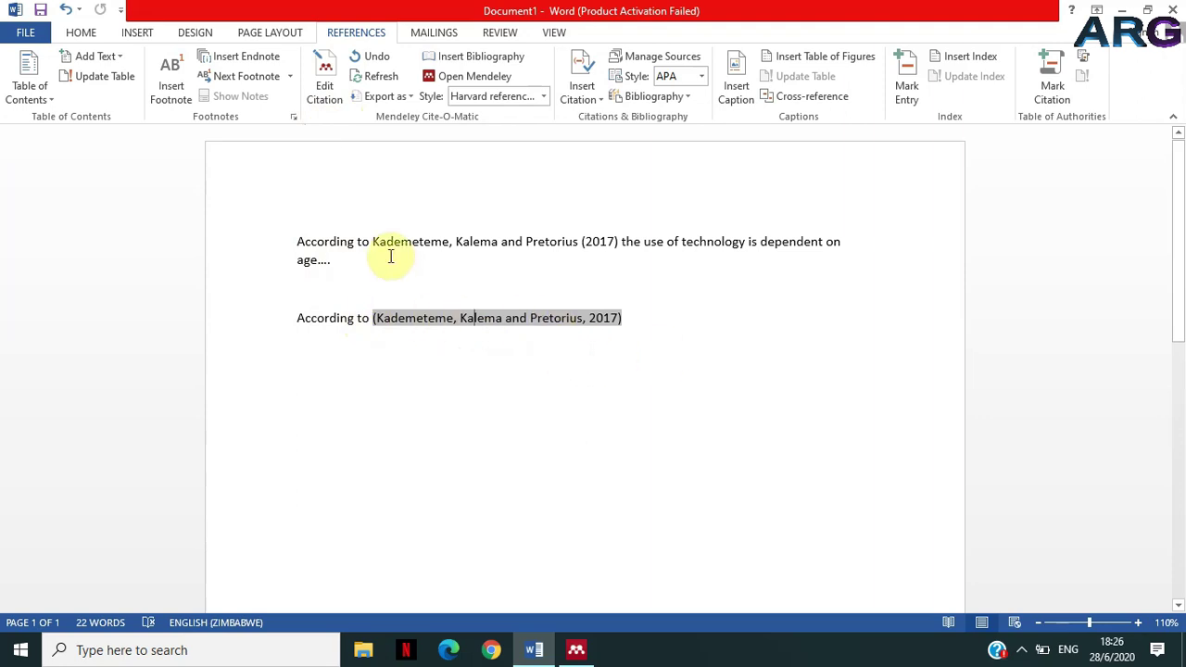
{"action": "left_click", "coordinate": [329, 96]}
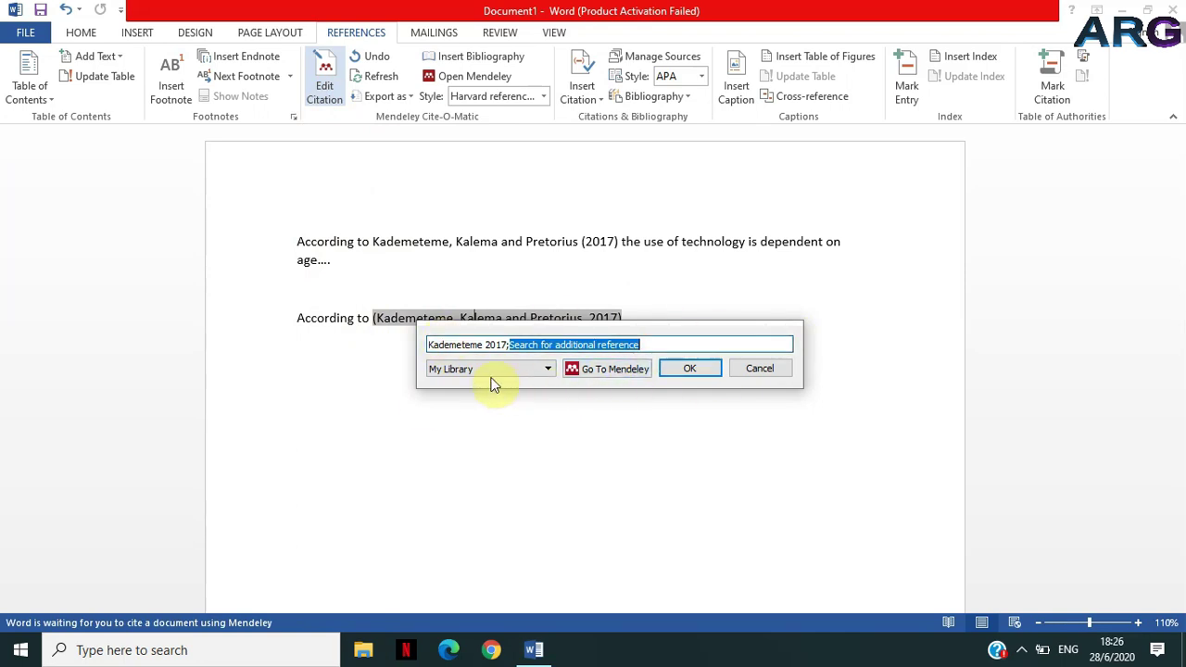
{"action": "left_click", "coordinate": [454, 345]}
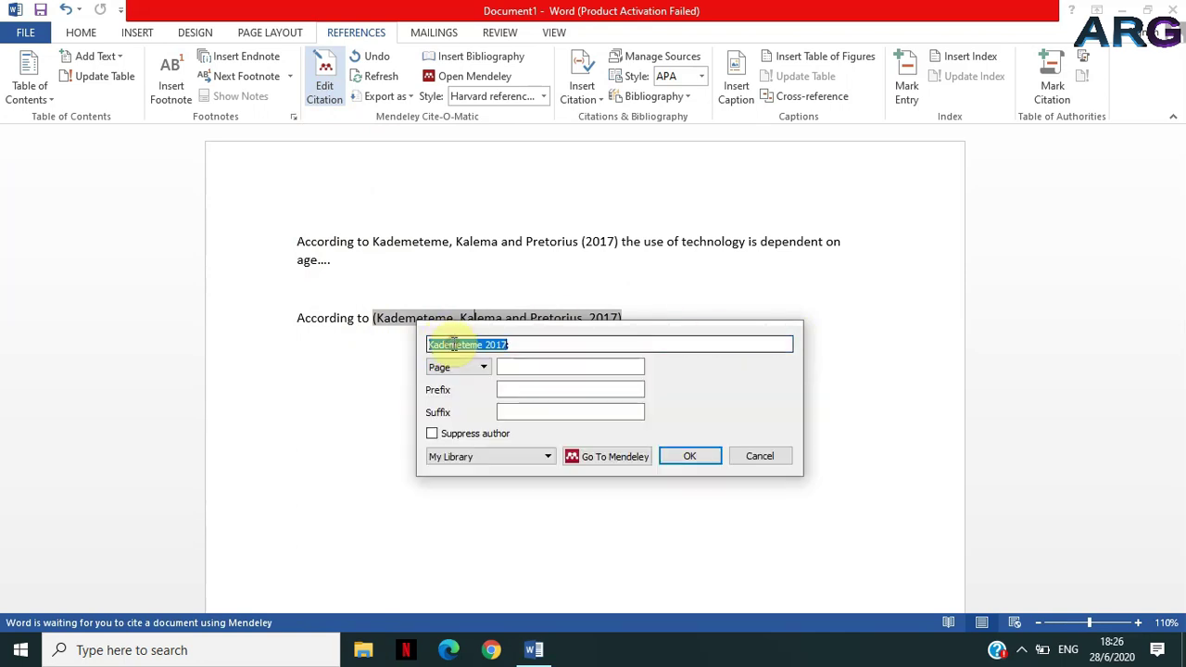
{"action": "left_click", "coordinate": [433, 435]}
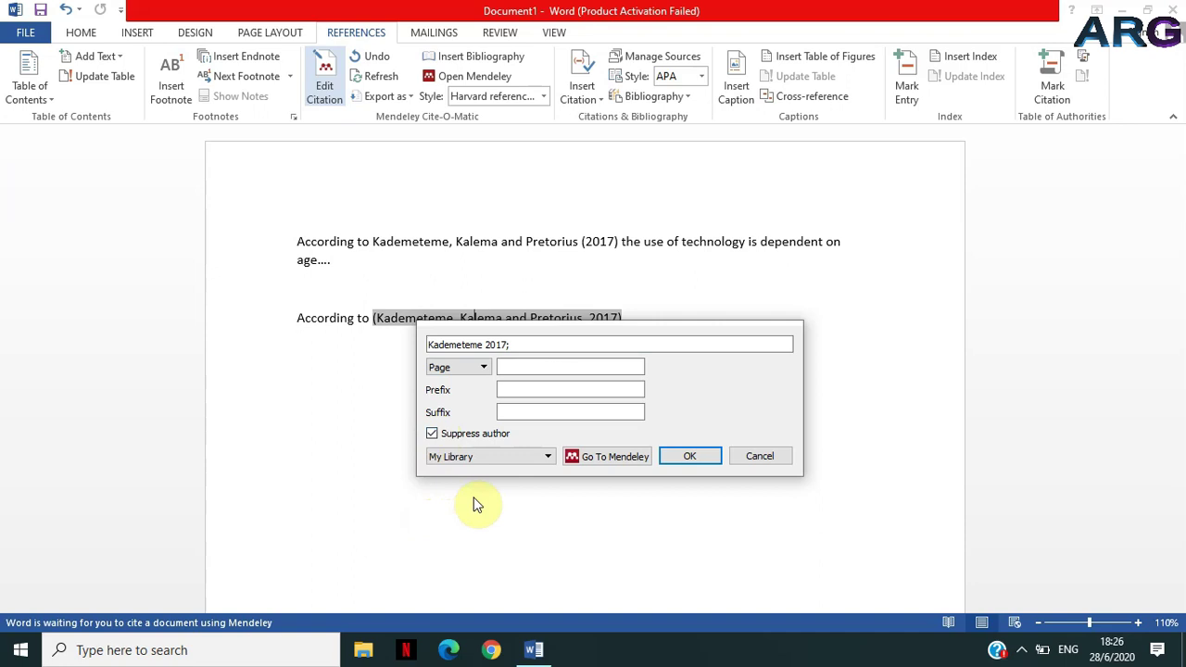
{"action": "left_click", "coordinate": [704, 459]}
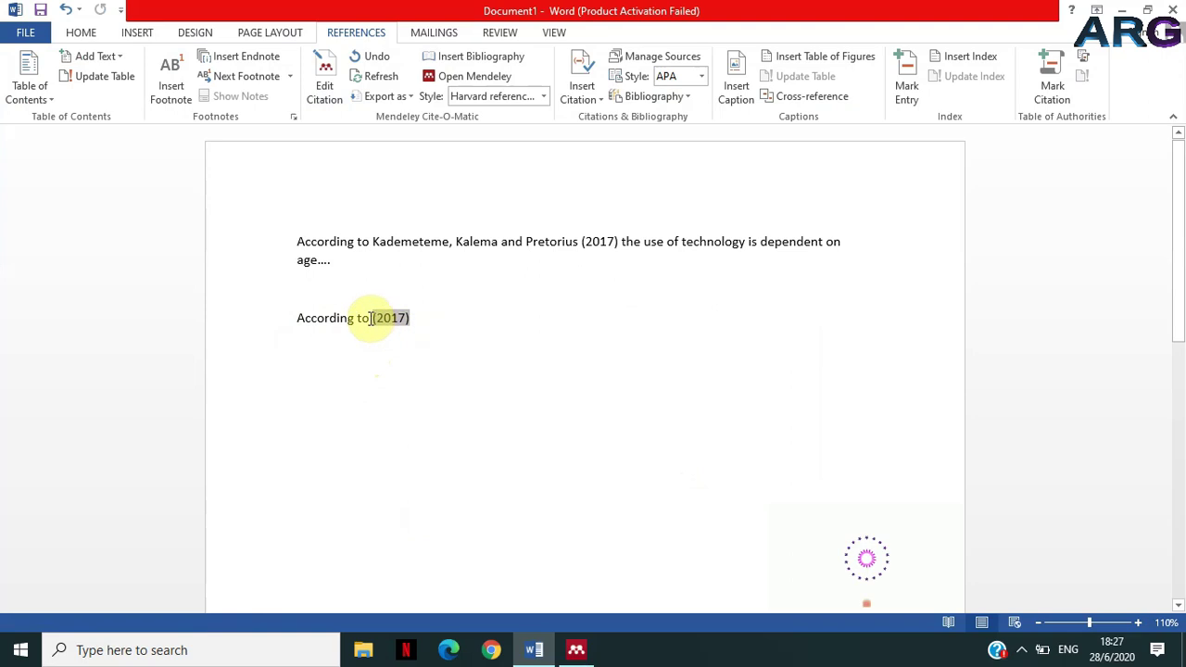
- Paste the author names before (2017) and continue the line with 'the'
{"action": "left_click", "coordinate": [371, 318]}
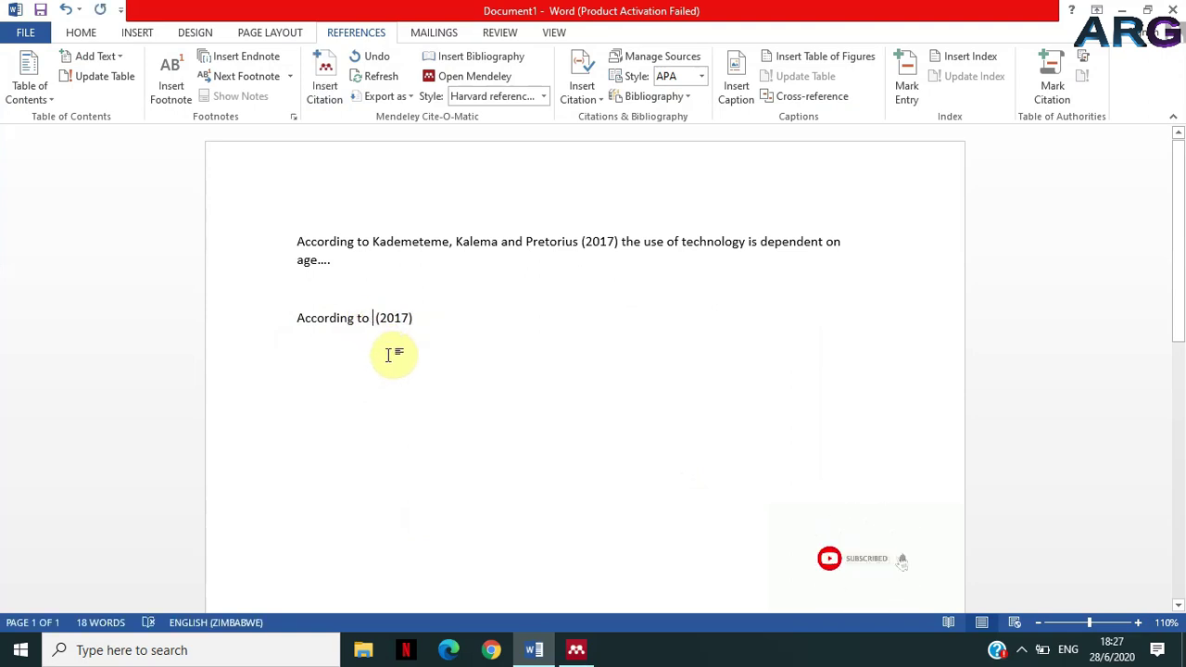
{"action": "type", "text": "Kademeteme, Kalema and Pretorius"}
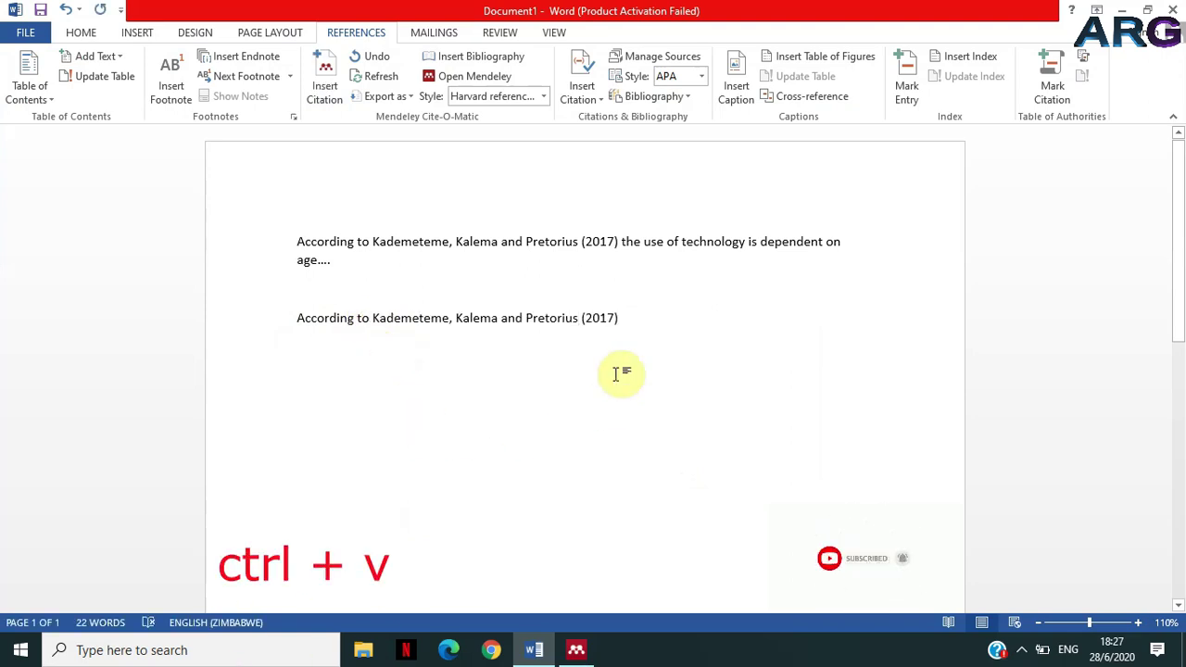
{"action": "left_click", "coordinate": [669, 317]}
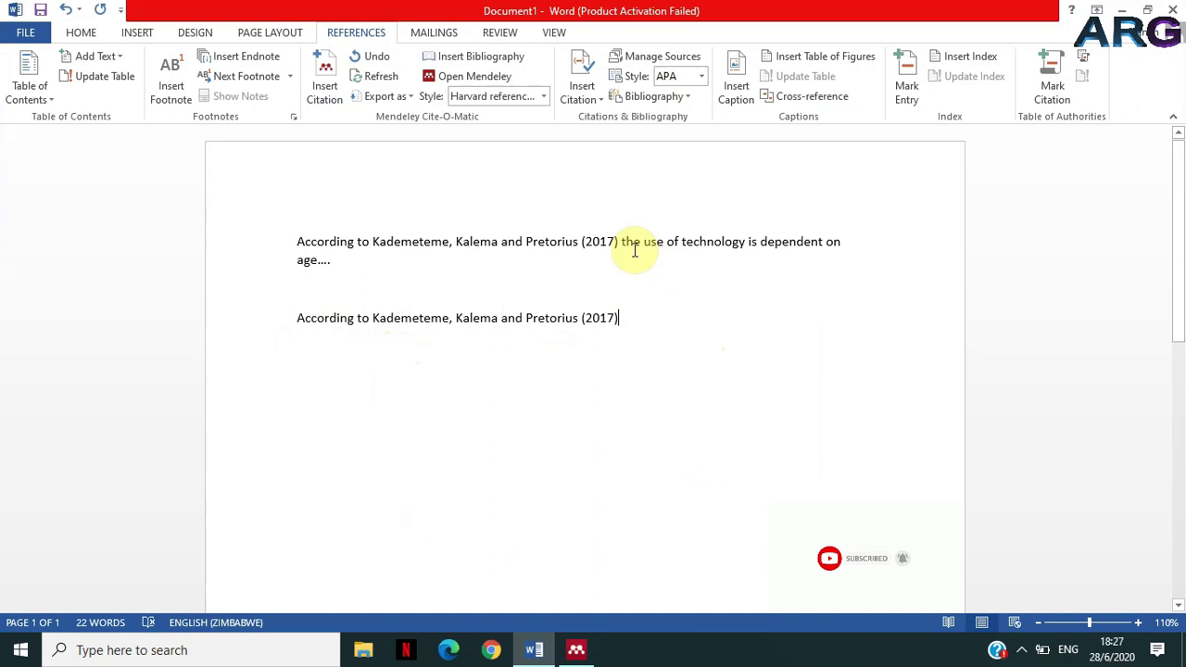
{"action": "left_click", "coordinate": [632, 320]}
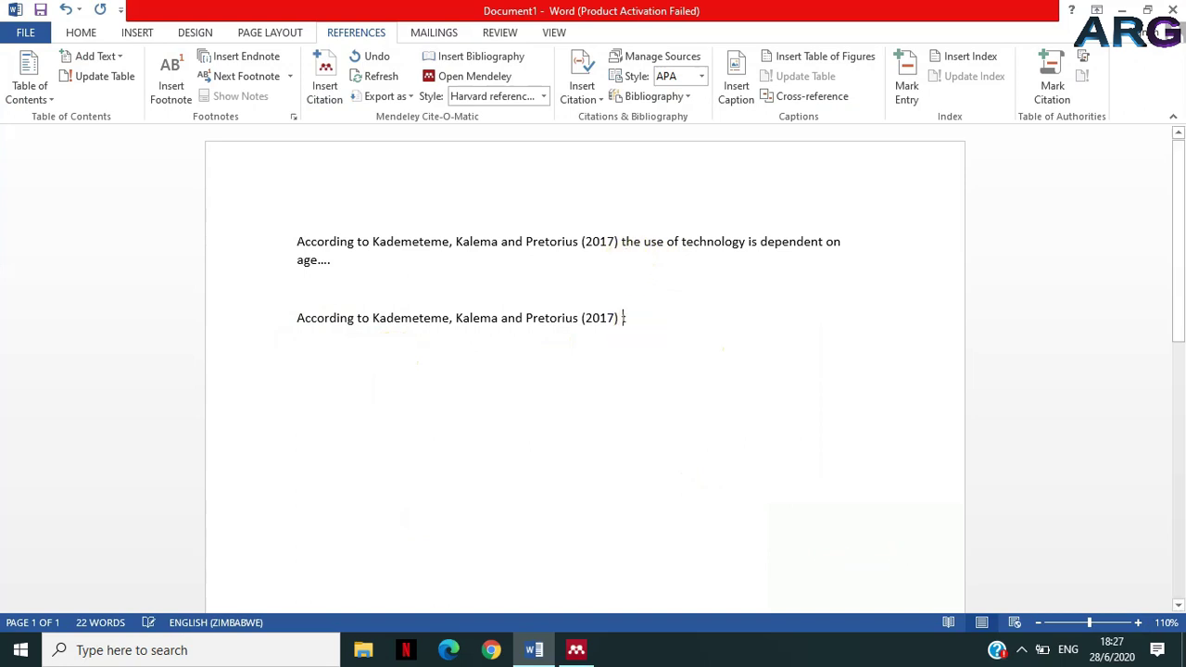
{"action": "type", "text": "the"}
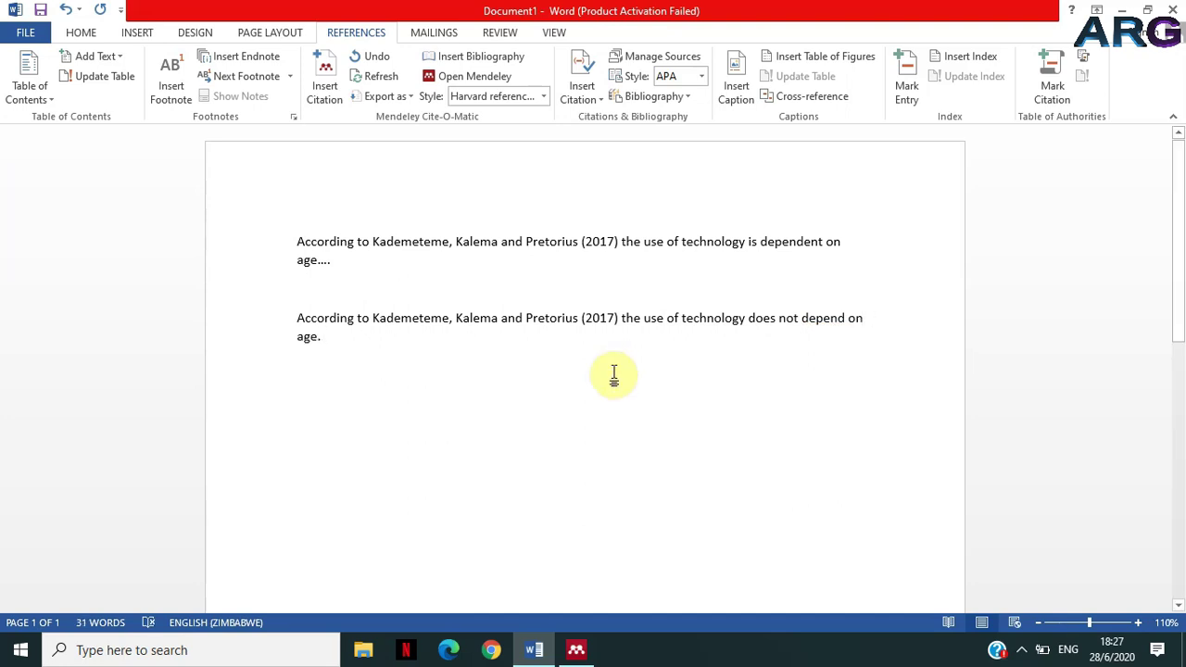
- Type the label 'Method 2:' at the start of the second paragraph
{"action": "left_click_drag", "start_coordinate": [370, 316], "coordinate": [614, 312]}
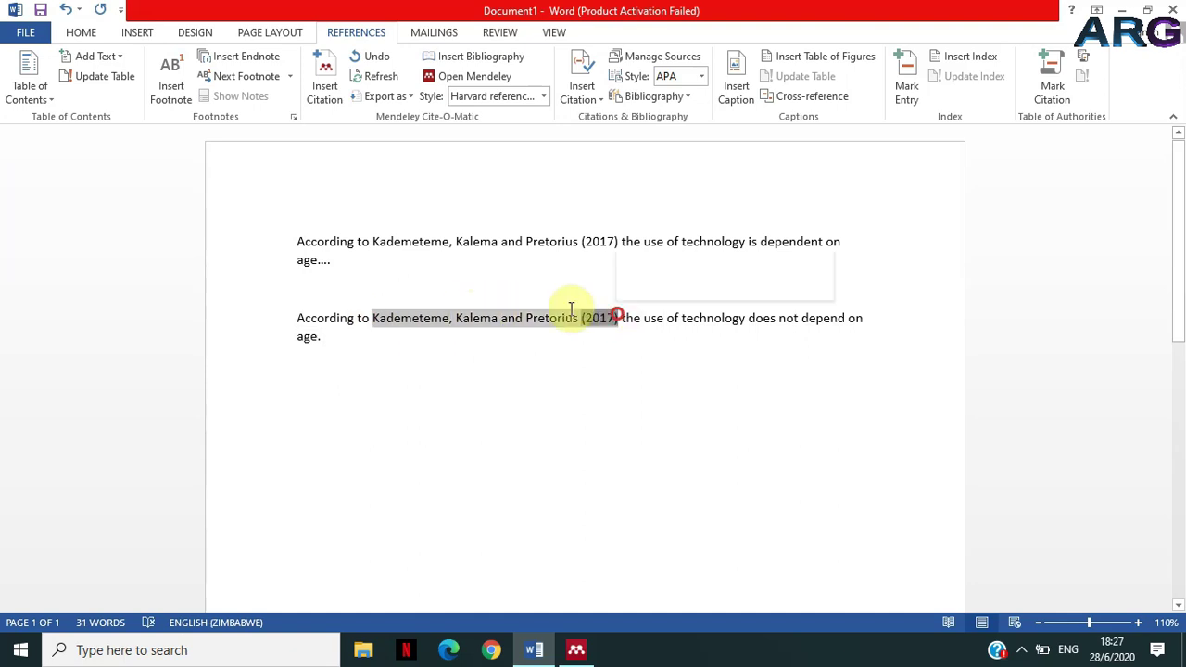
{"action": "left_click_drag", "start_coordinate": [374, 242], "coordinate": [617, 241]}
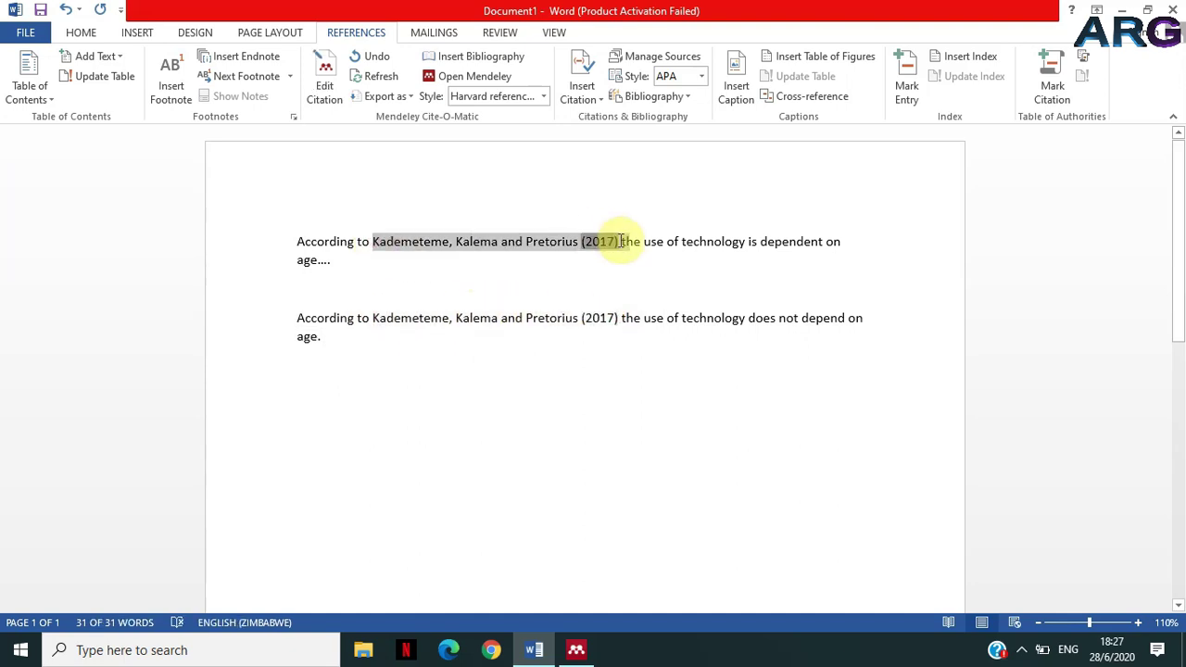
{"action": "left_click", "coordinate": [435, 372]}
{"action": "left_click", "coordinate": [490, 320]}
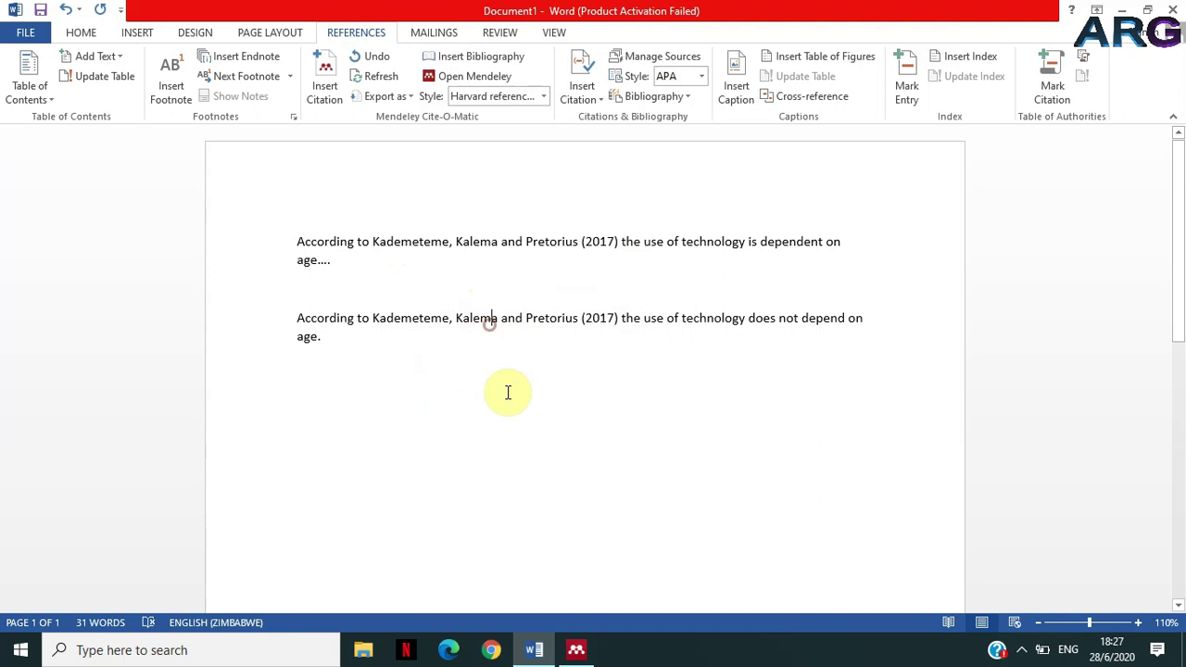
{"action": "left_click", "coordinate": [297, 320]}
{"action": "type", "text": "Meth"}
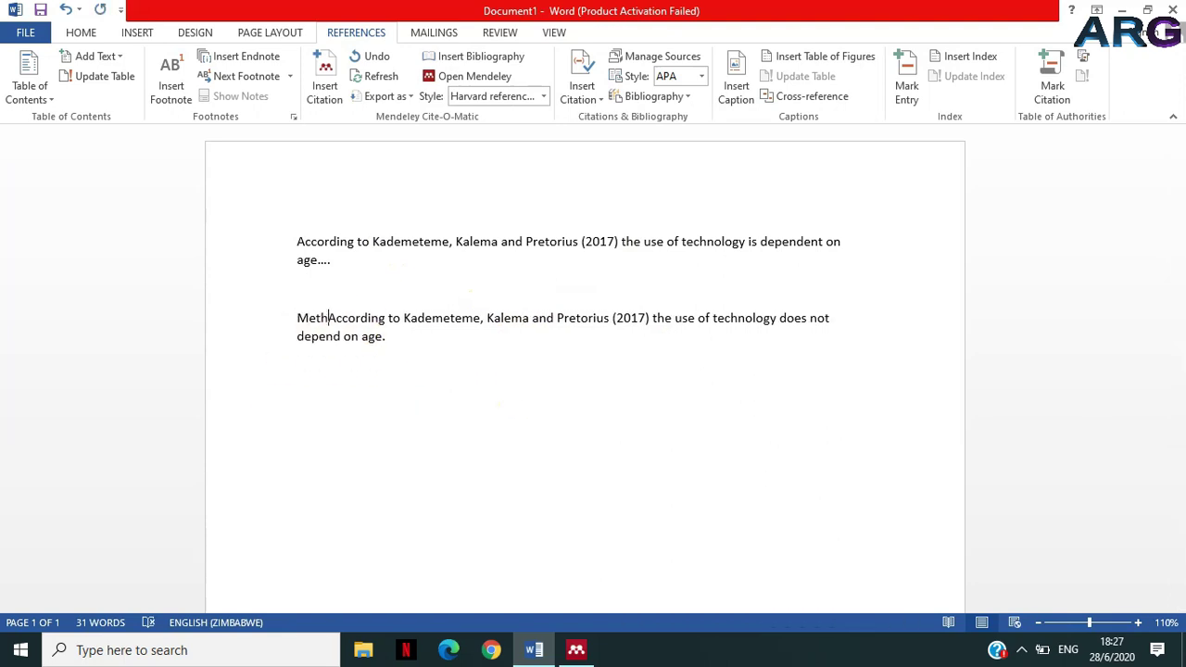
{"action": "type", "text": "od 2:"}
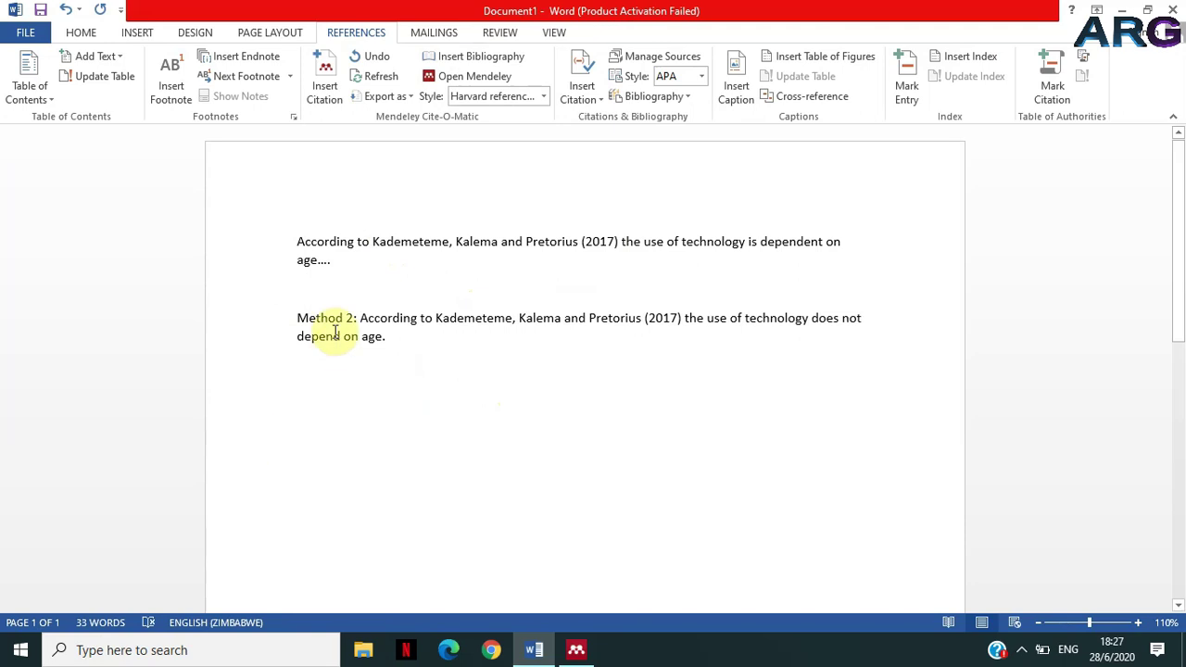
- Label the first paragraph 'Method 1:' by copying the label and changing 2 to 1
{"action": "left_click_drag", "start_coordinate": [296, 318], "coordinate": [297, 242]}
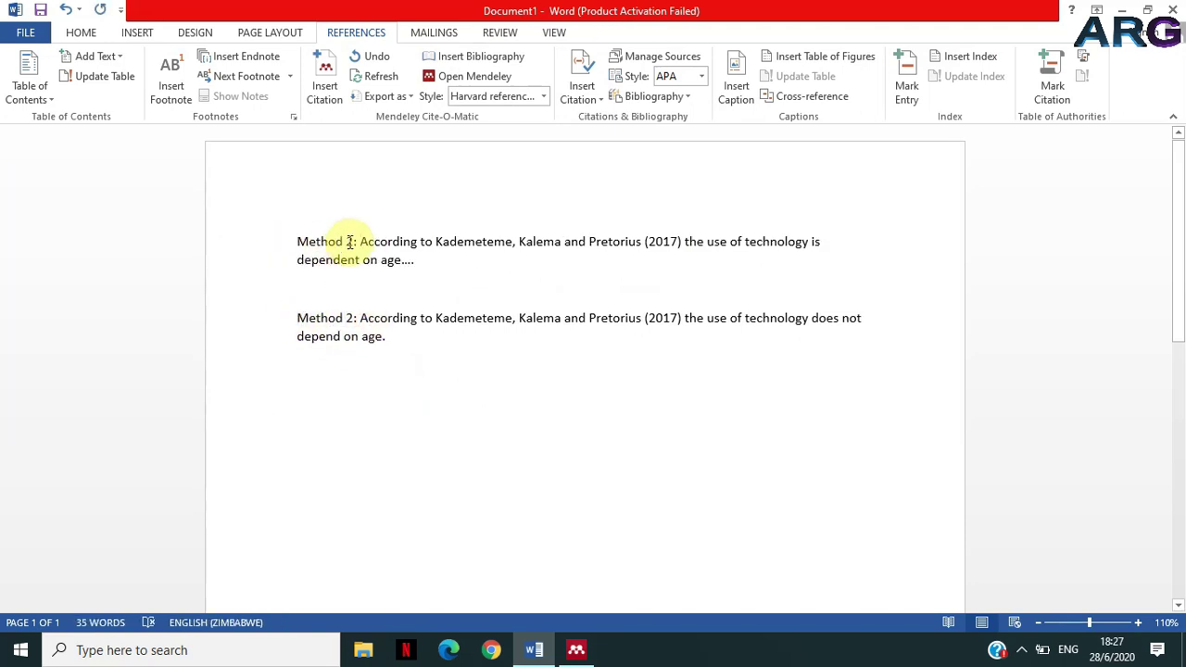
{"action": "left_click", "coordinate": [351, 241]}
{"action": "key", "text": "BackSpace"}
{"action": "type", "text": "1"}
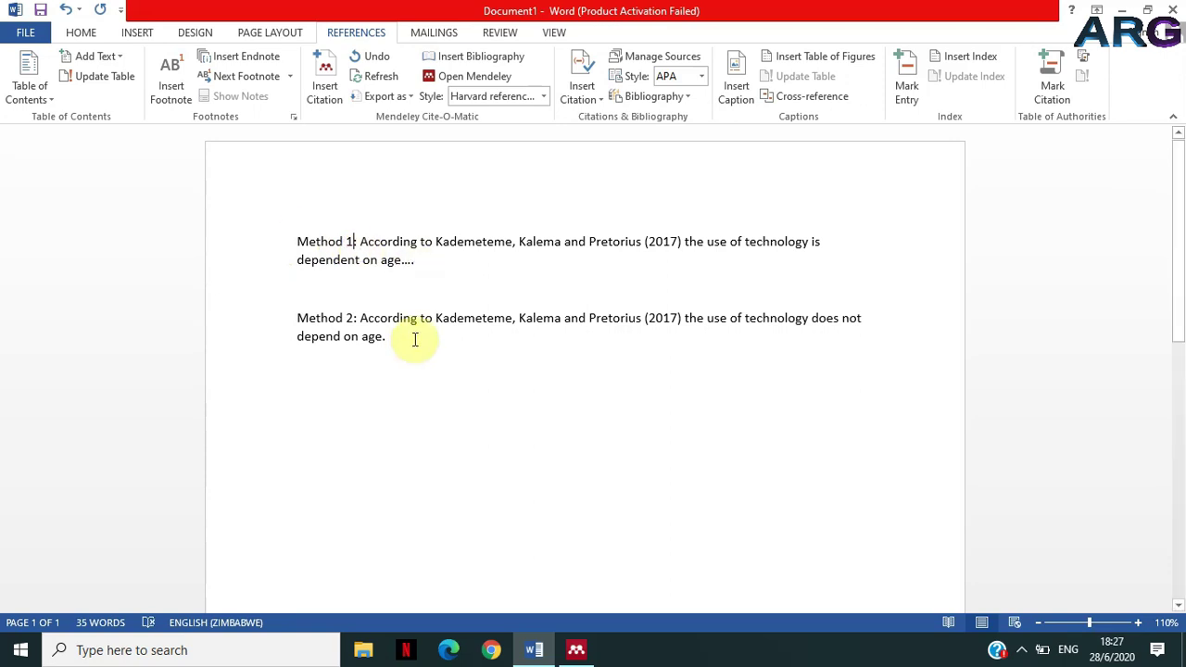
{"action": "left_click_drag", "start_coordinate": [296, 241], "coordinate": [353, 242]}
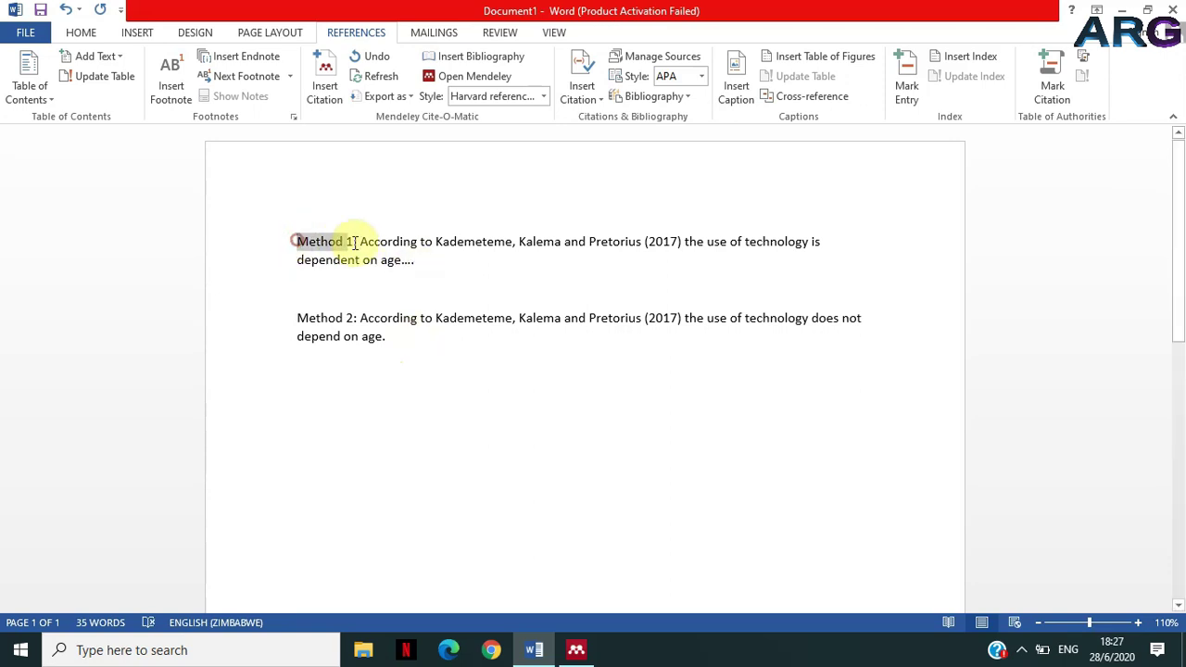
- Highlight the Method 1 label in red
{"action": "left_click", "coordinate": [74, 35]}
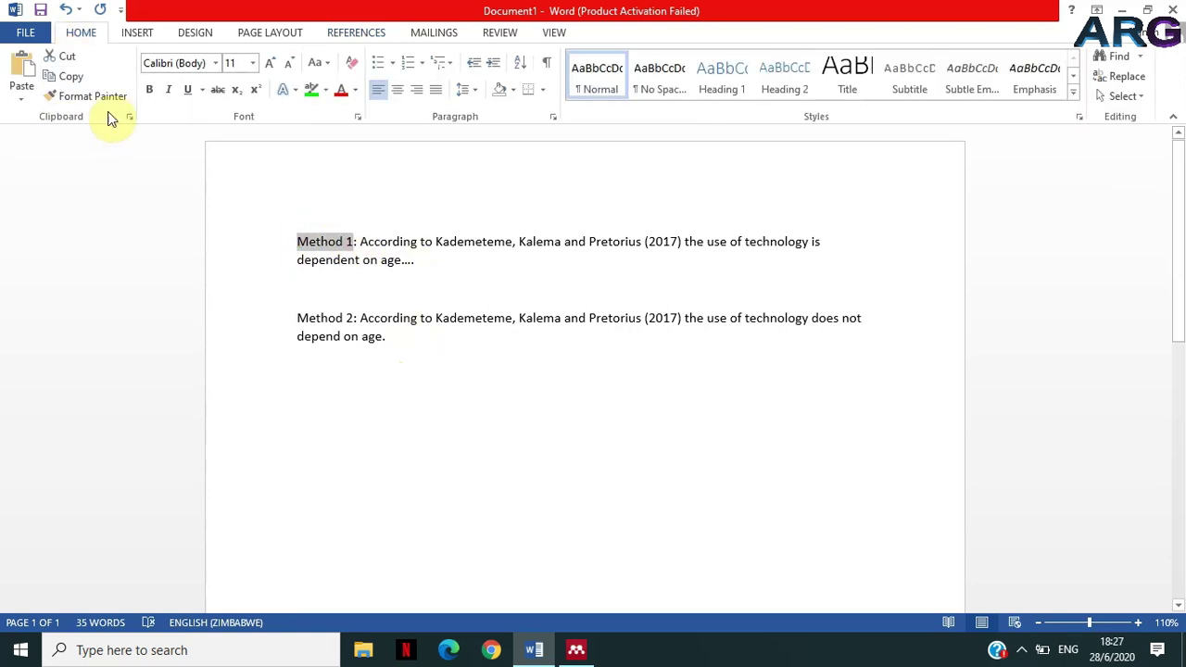
{"action": "left_click", "coordinate": [325, 90]}
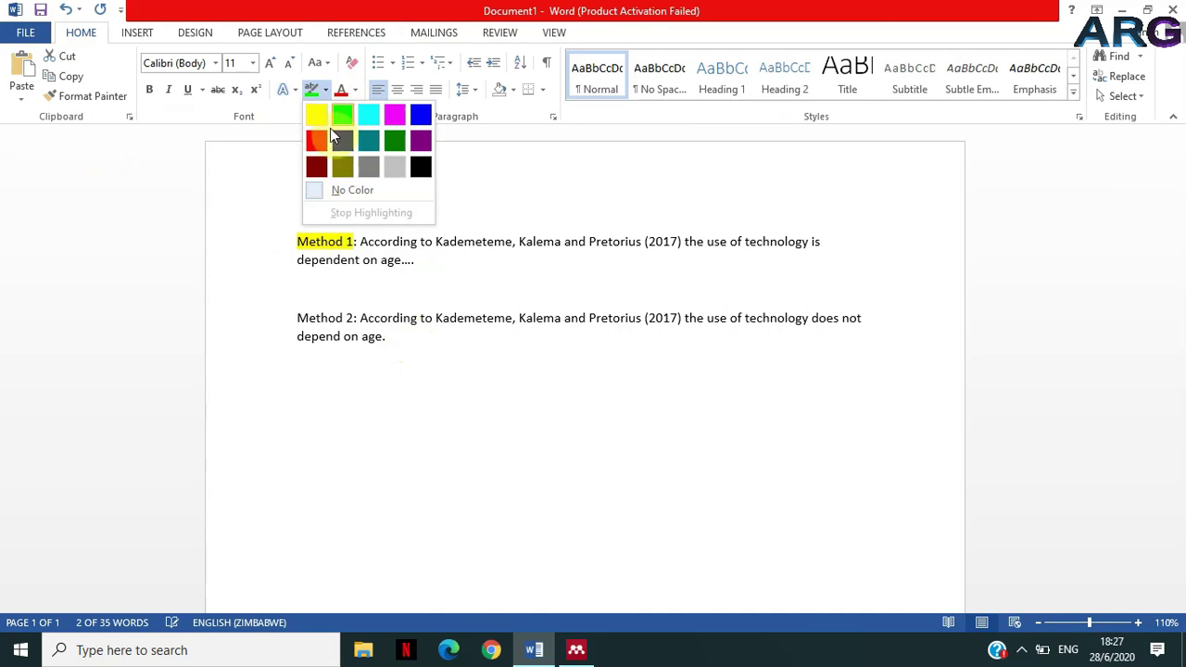
{"action": "left_click", "coordinate": [320, 141]}
- Highlight the Method 2 label in bright green, then clear the selection
{"action": "left_click", "coordinate": [294, 320]}
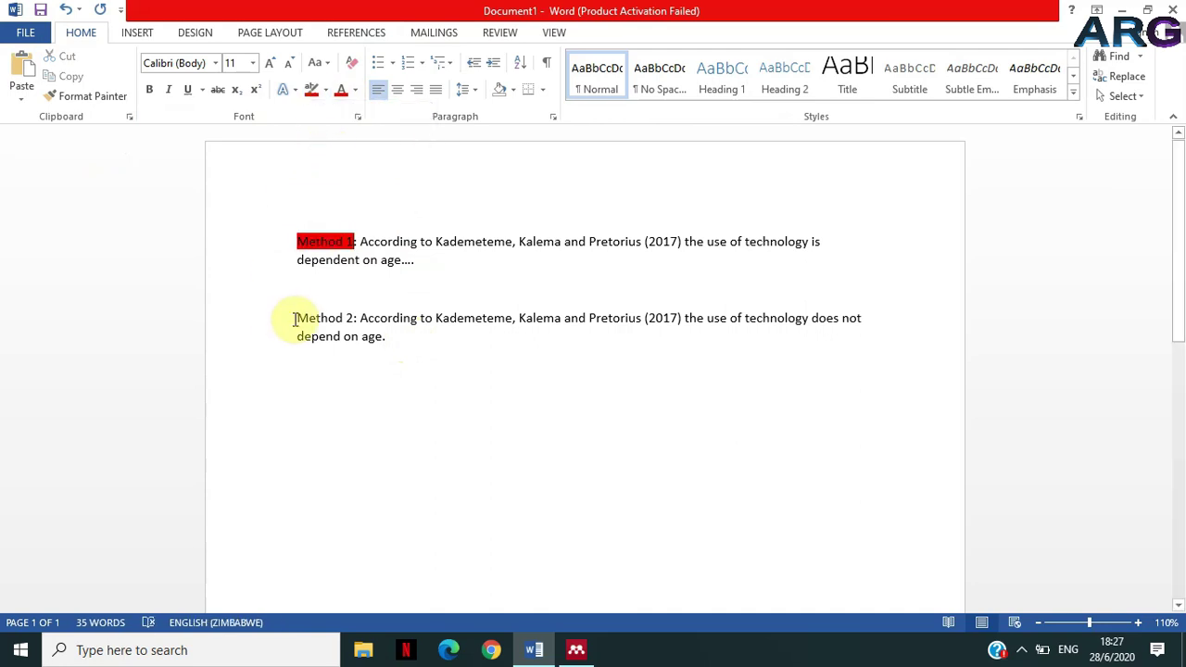
{"action": "left_click_drag", "start_coordinate": [295, 320], "coordinate": [354, 322]}
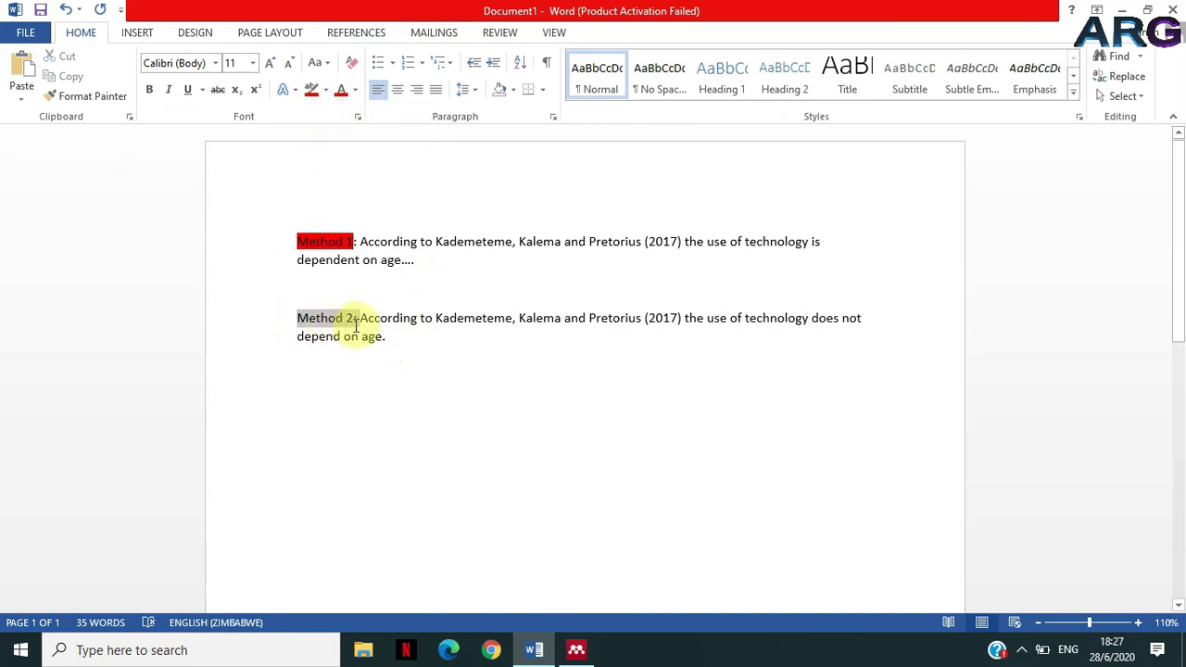
{"action": "left_click", "coordinate": [325, 89]}
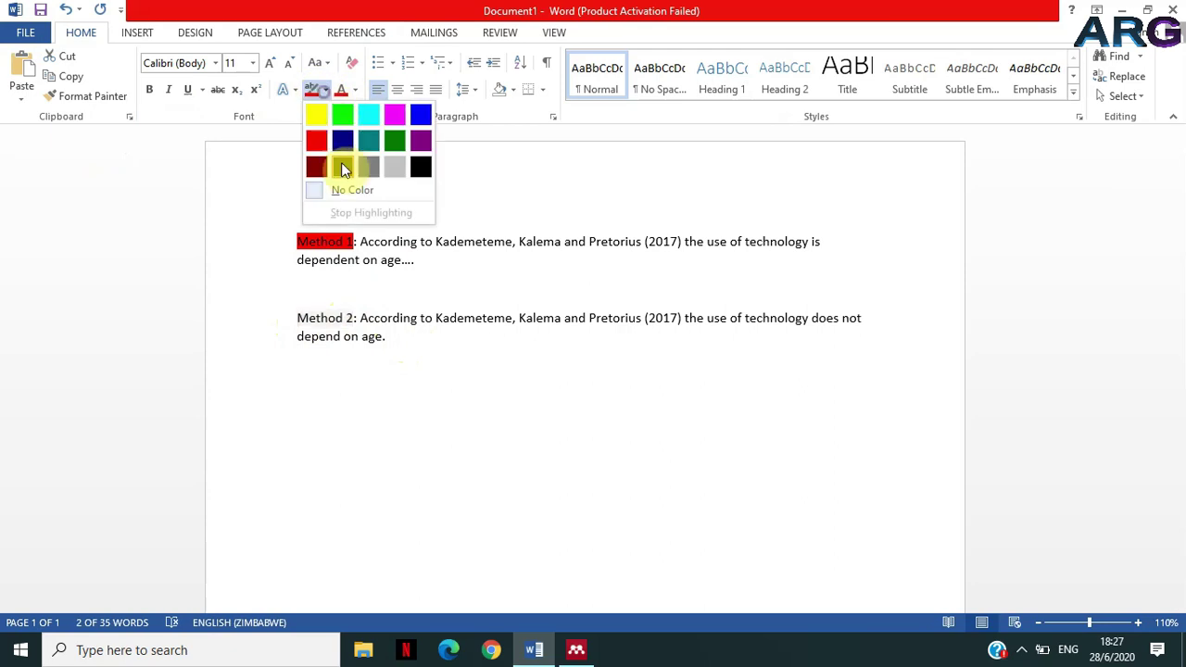
{"action": "left_click", "coordinate": [335, 116]}
{"action": "left_click", "coordinate": [410, 336]}
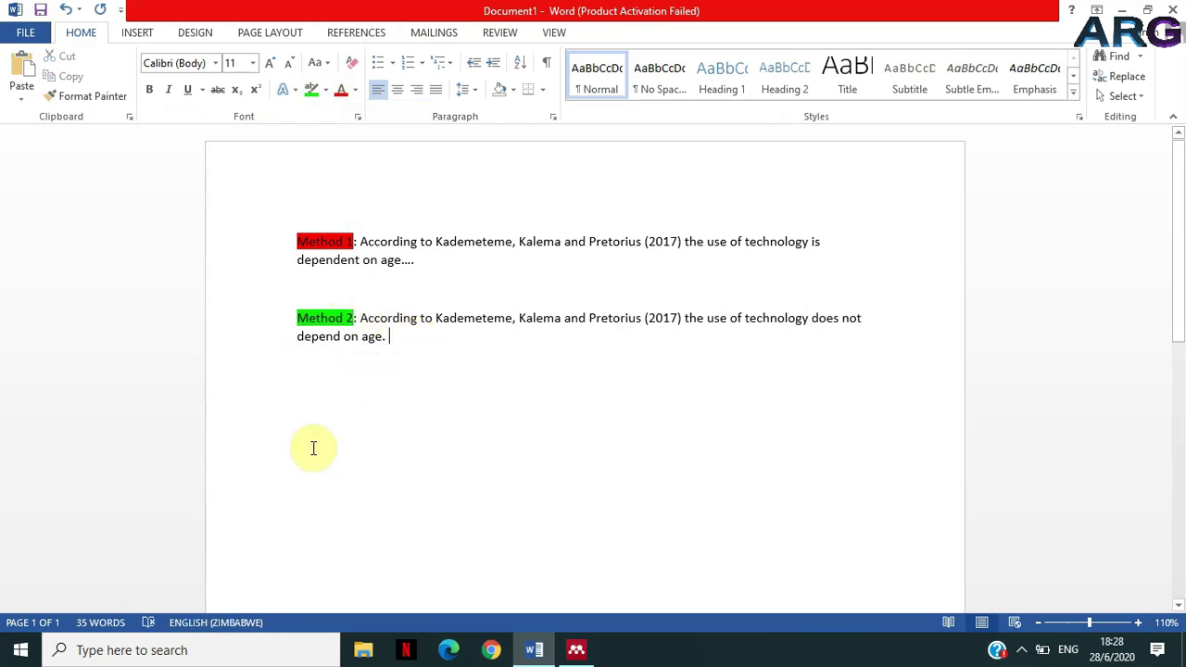
{"action": "left_click_drag", "start_coordinate": [295, 242], "coordinate": [344, 244]}
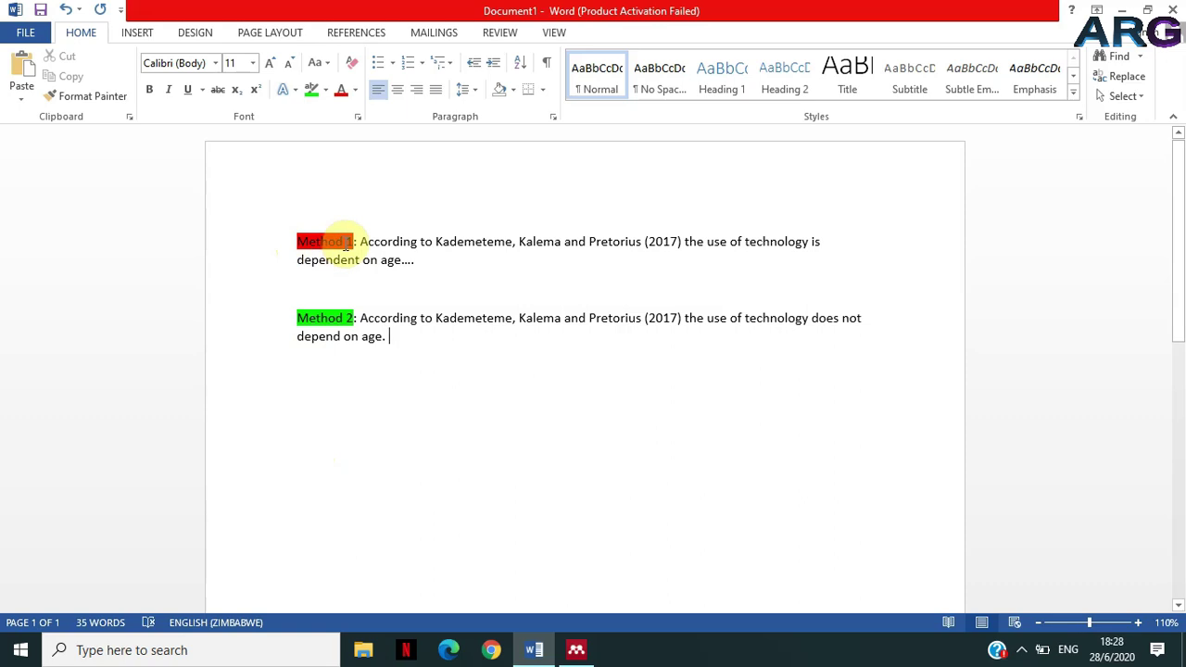
{"action": "left_click", "coordinate": [345, 336]}
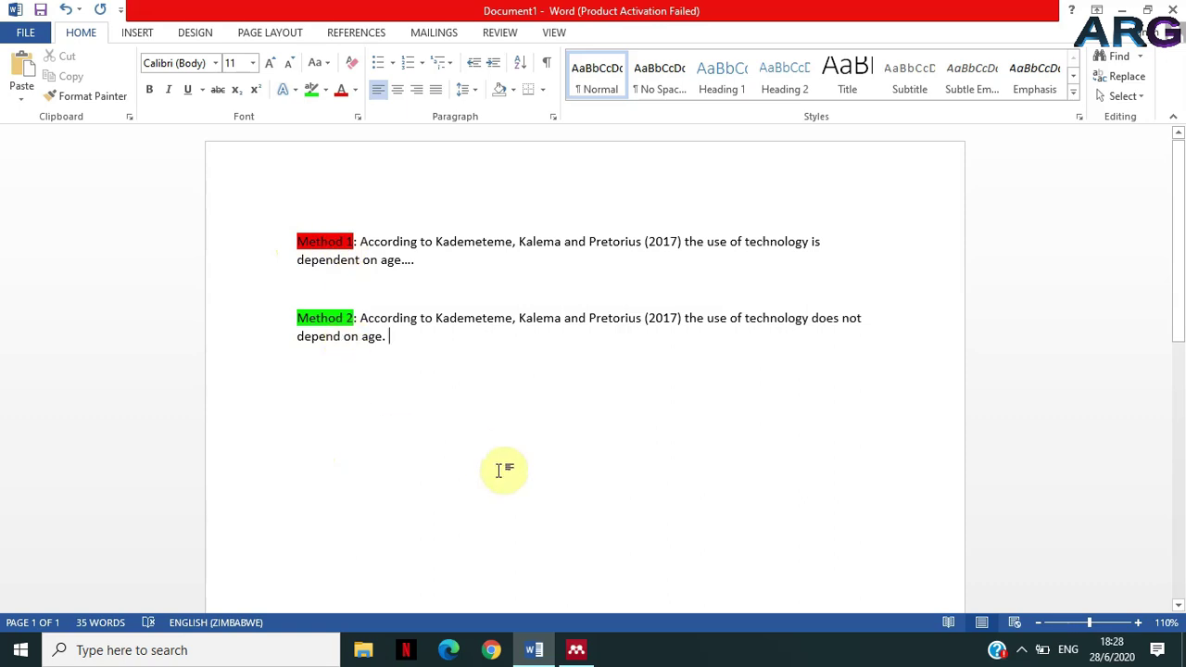
- In Mendeley, change the Kademeteme paper's publication year from 2017 to 2016
{"action": "left_click", "coordinate": [577, 649]}
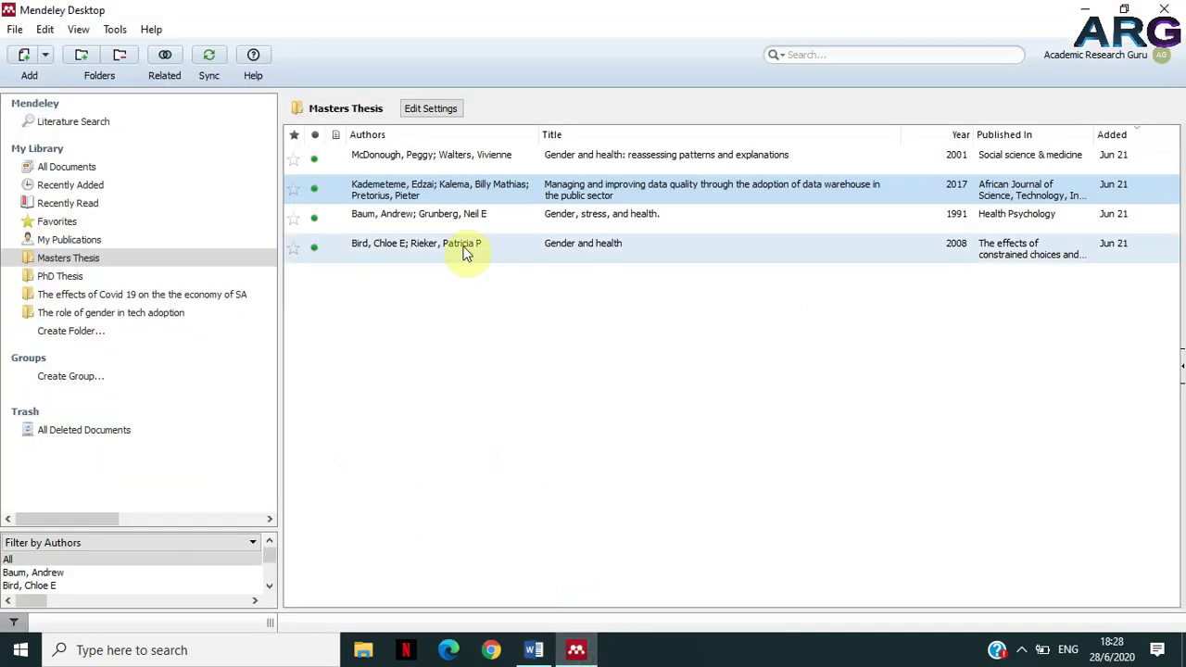
{"action": "double_click", "coordinate": [419, 195]}
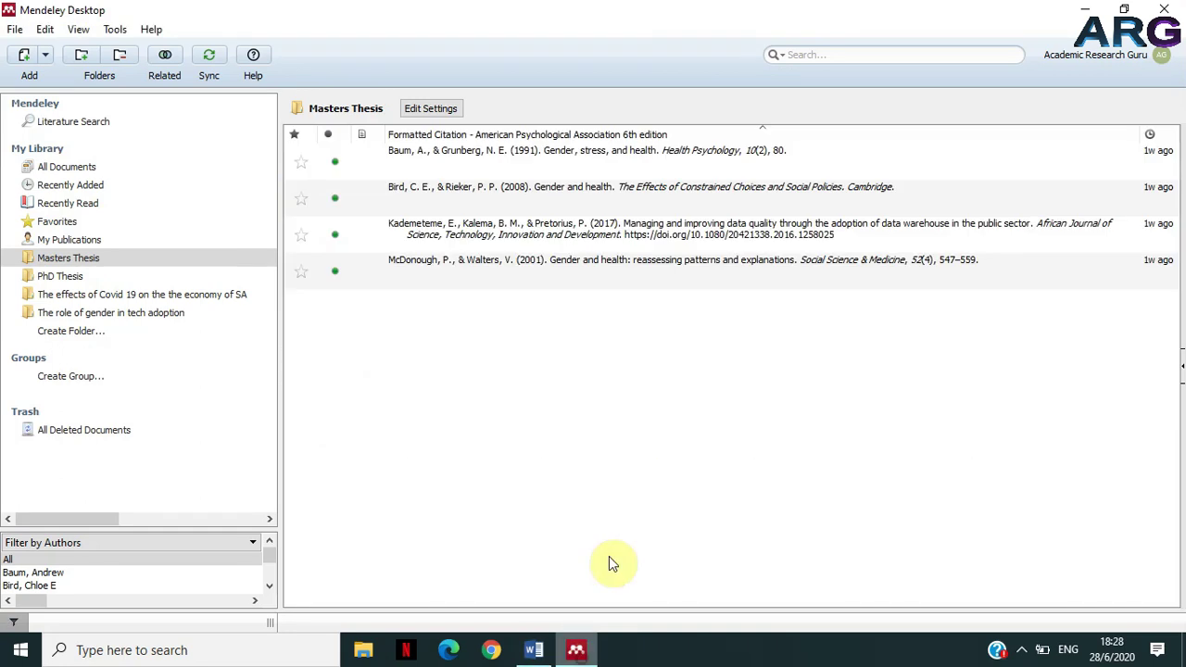
{"action": "double_click", "coordinate": [416, 232]}
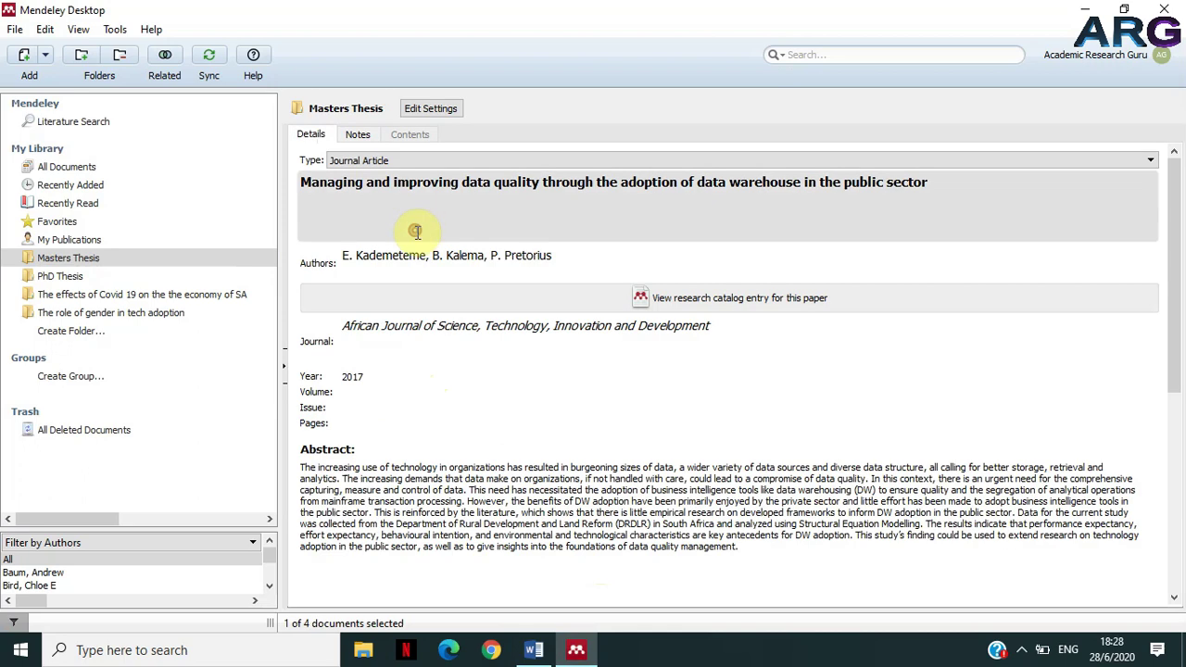
{"action": "left_click", "coordinate": [370, 376]}
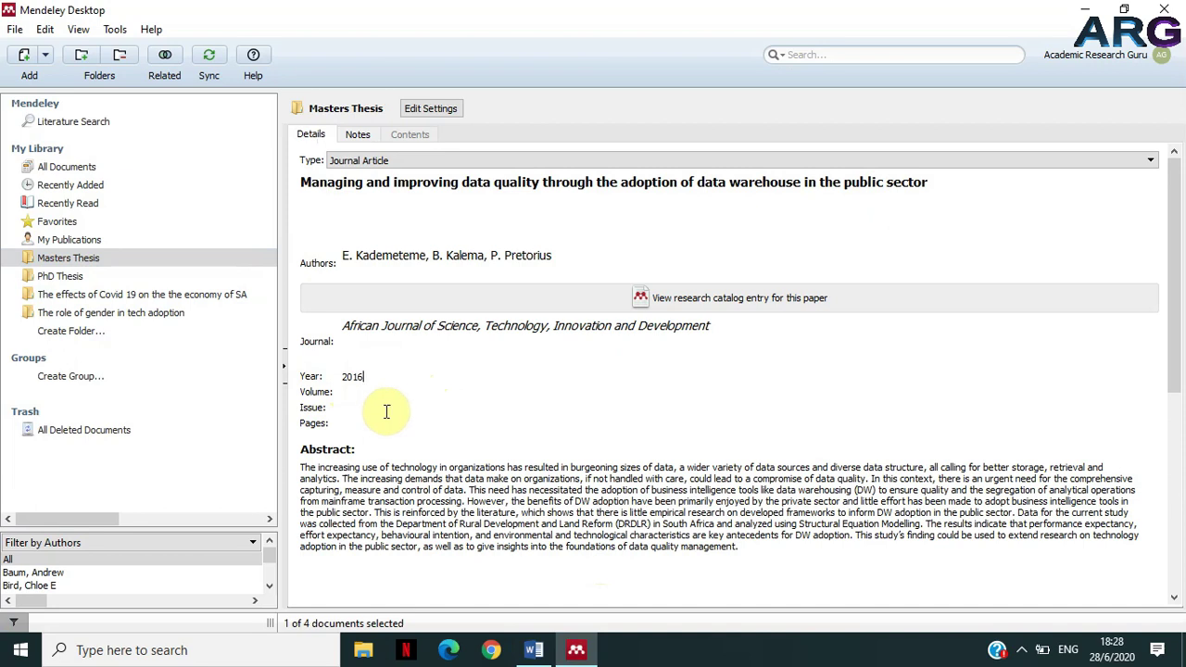
- Hide the document details panel and reselect the Kademeteme paper
{"action": "left_click", "coordinate": [78, 29]}
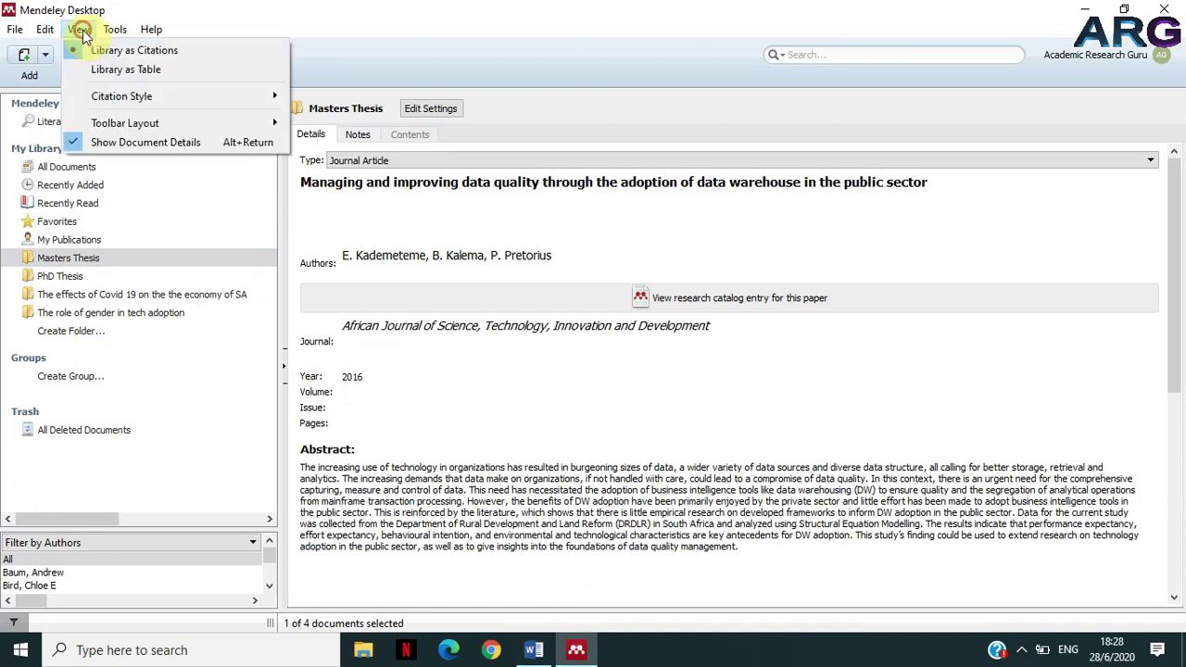
{"action": "left_click", "coordinate": [107, 148]}
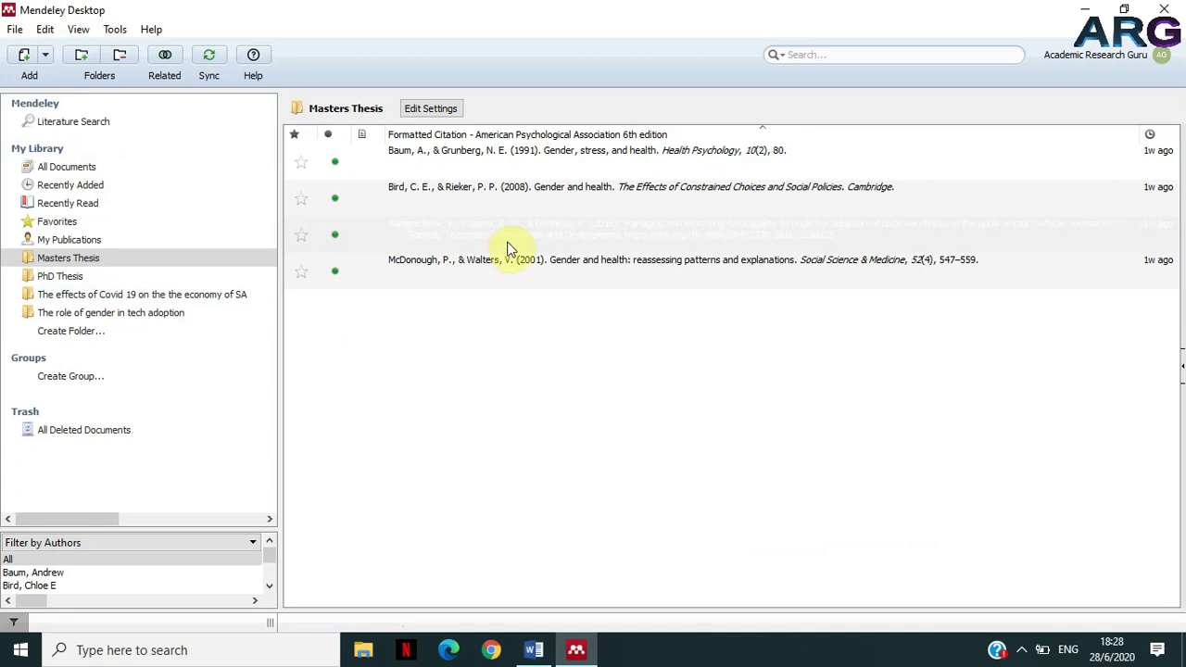
{"action": "left_click", "coordinate": [435, 239]}
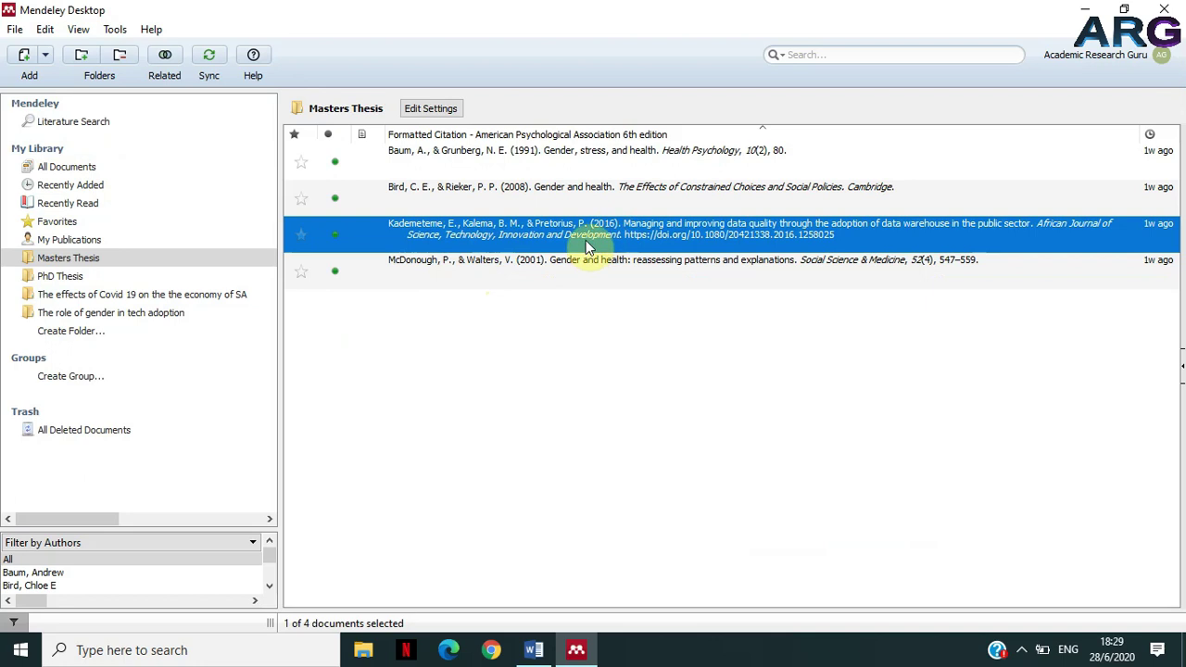
- Back in Word, refresh the citations from the Mendeley library
{"action": "left_click", "coordinate": [533, 650]}
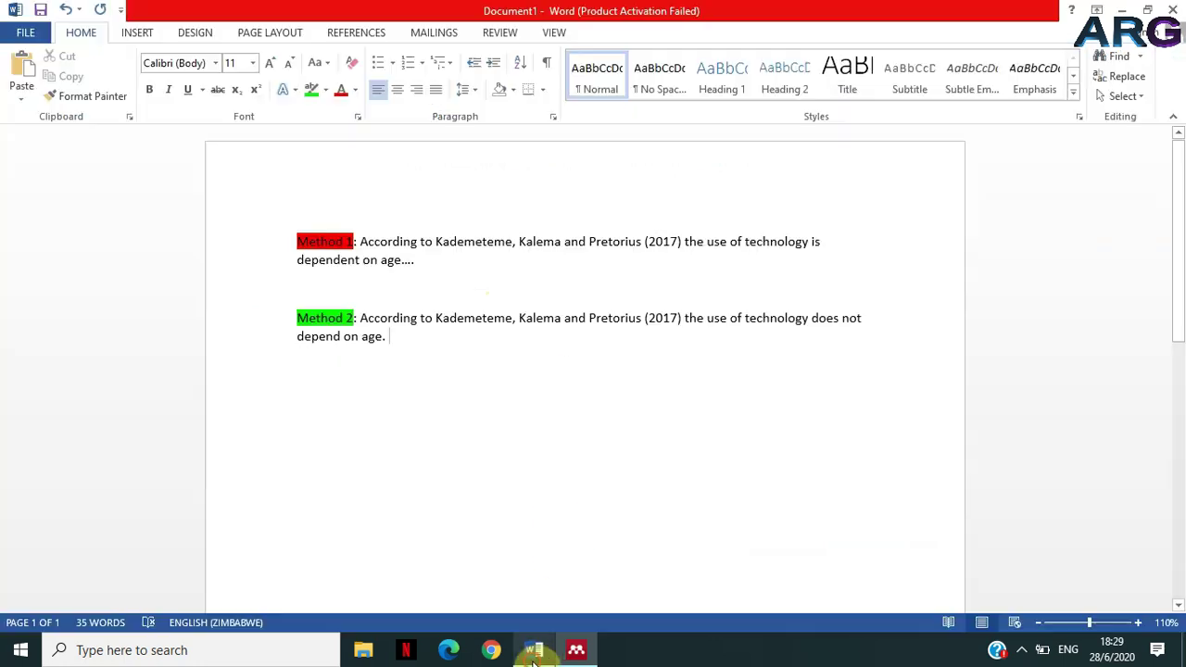
{"action": "left_click", "coordinate": [388, 361]}
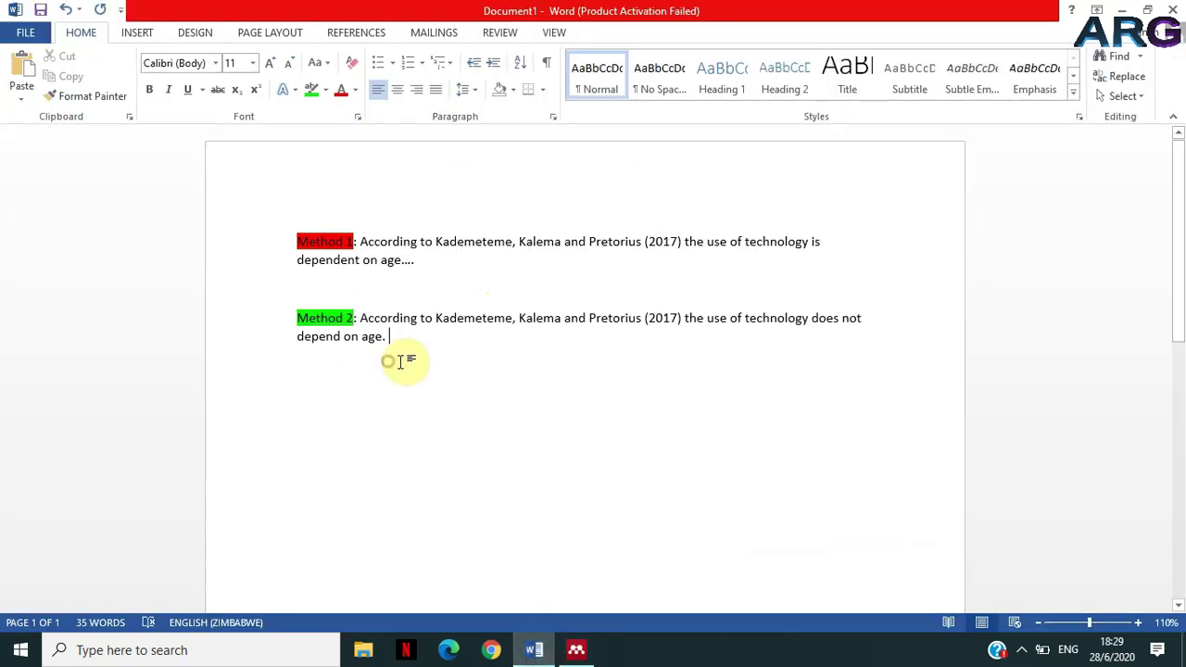
{"action": "left_click", "coordinate": [352, 31]}
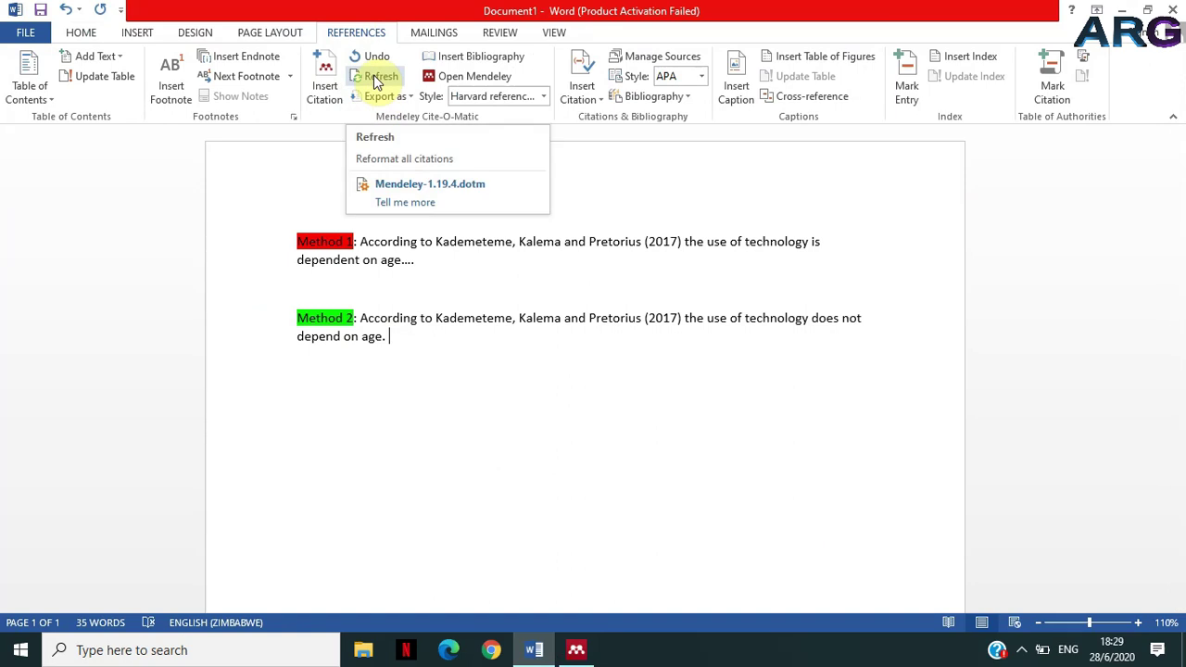
{"action": "left_click", "coordinate": [375, 79]}
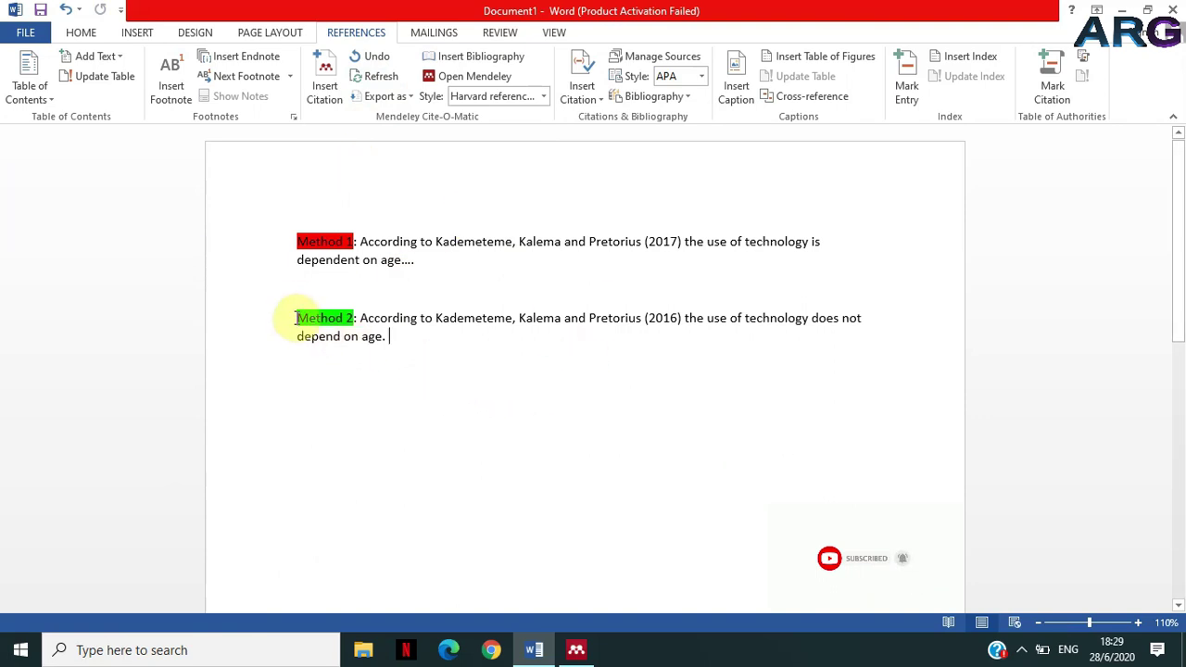
- Check that Method 2's citation reads (2016) while Method 1 still reads (2017)
{"action": "left_click", "coordinate": [665, 320]}
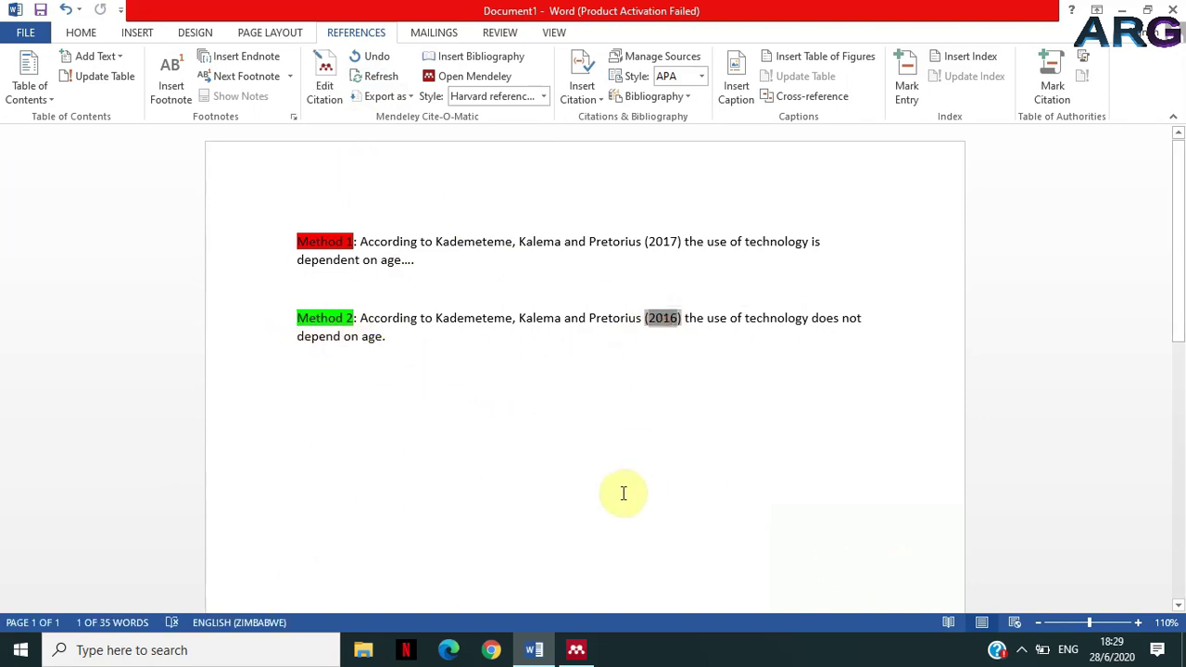
{"action": "left_click", "coordinate": [576, 649]}
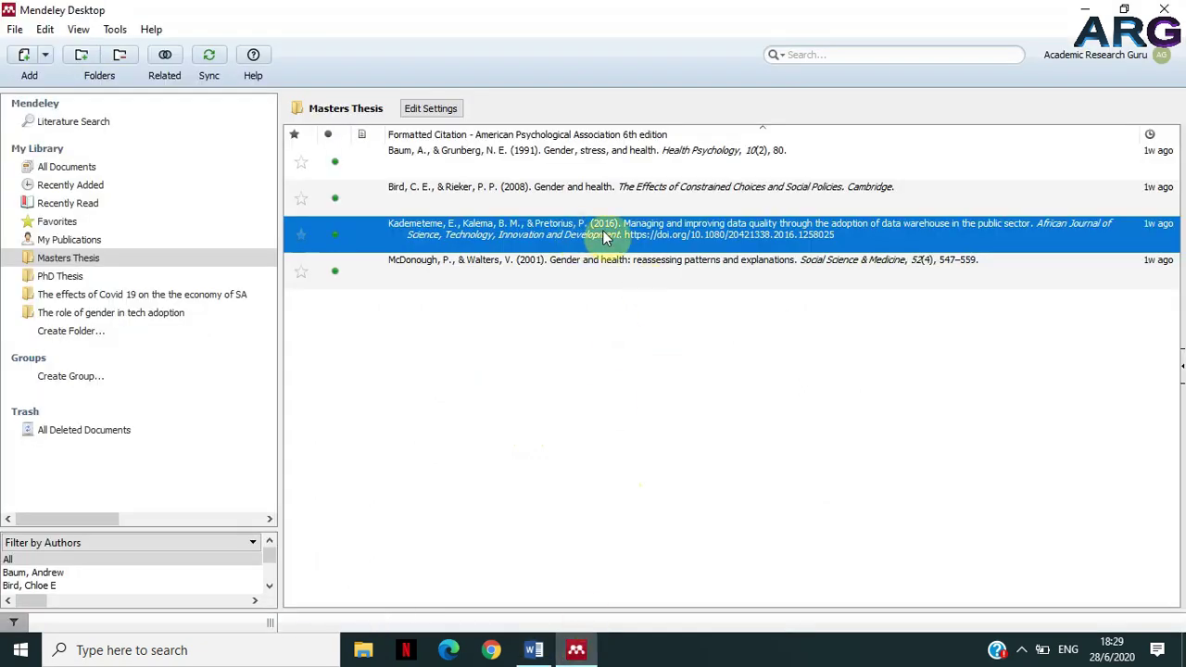
{"action": "left_click", "coordinate": [1086, 12]}
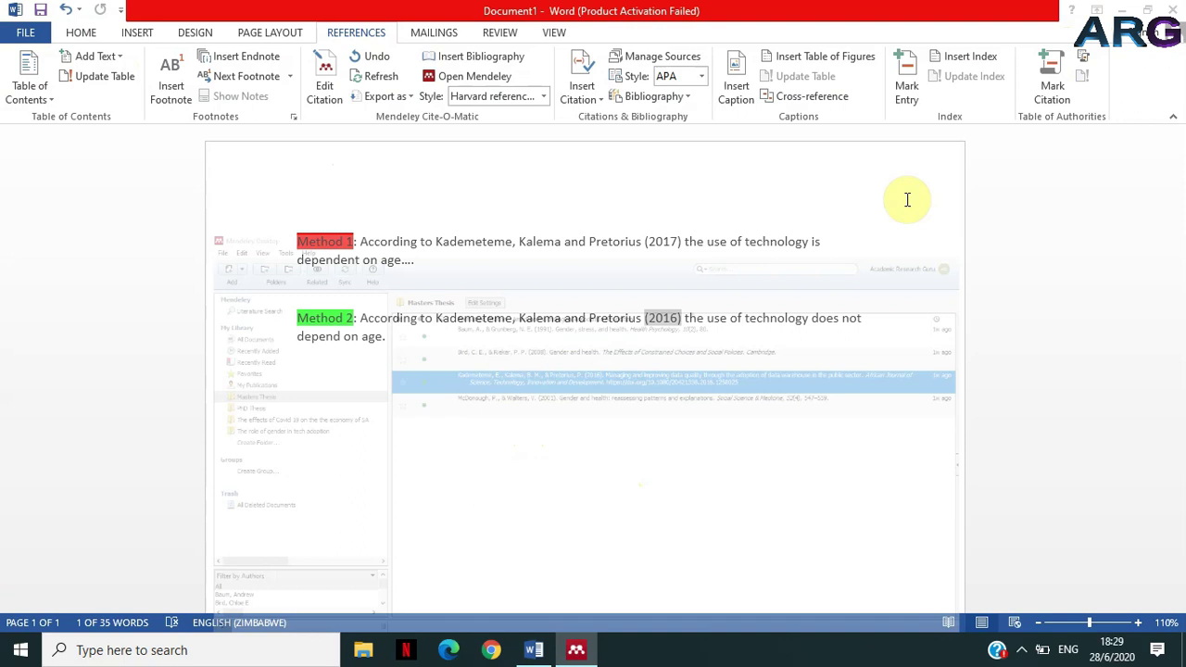
{"action": "left_click", "coordinate": [672, 242]}
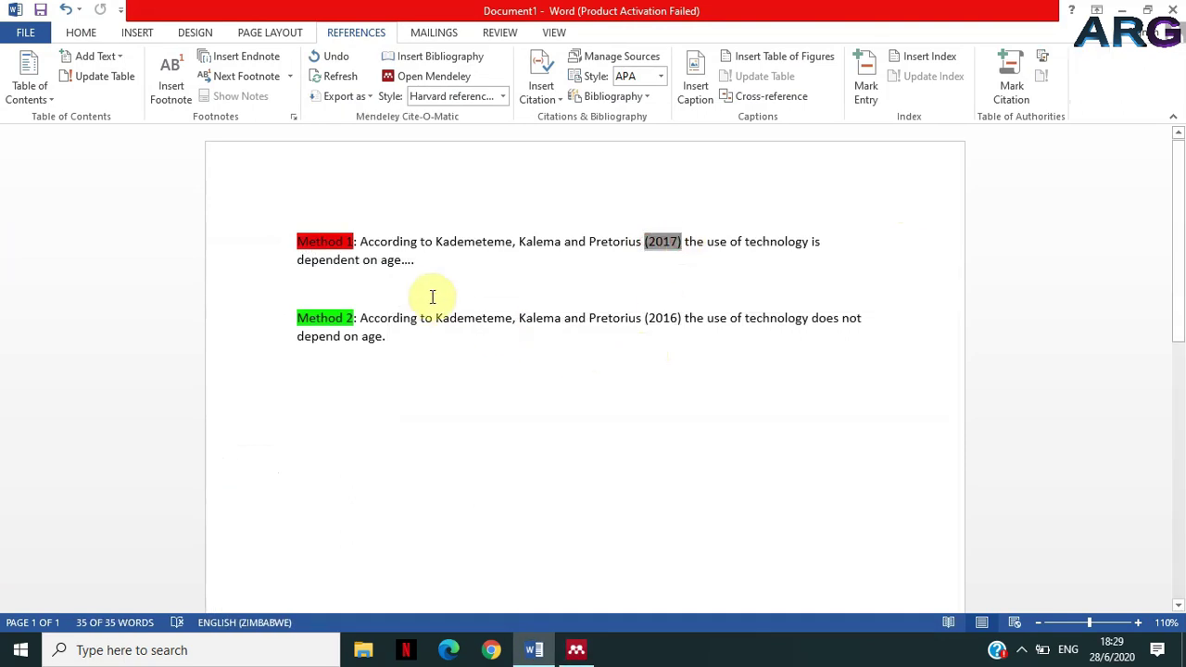
{"action": "left_click_drag", "start_coordinate": [398, 336], "coordinate": [310, 320]}
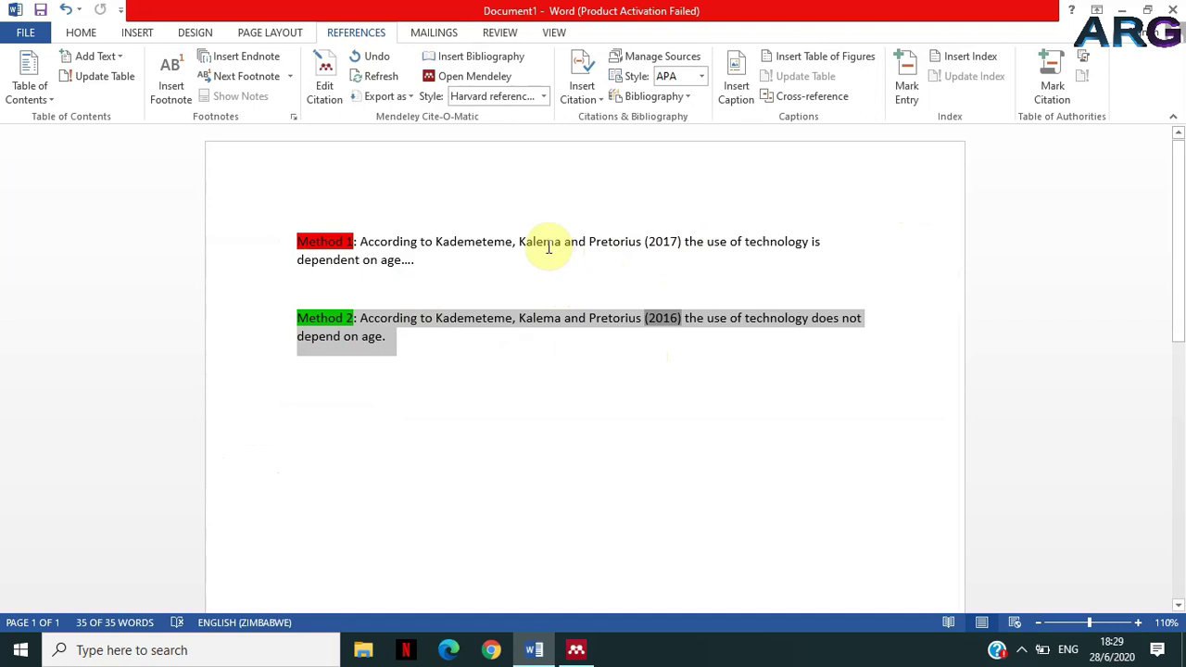
{"action": "left_click", "coordinate": [311, 318]}
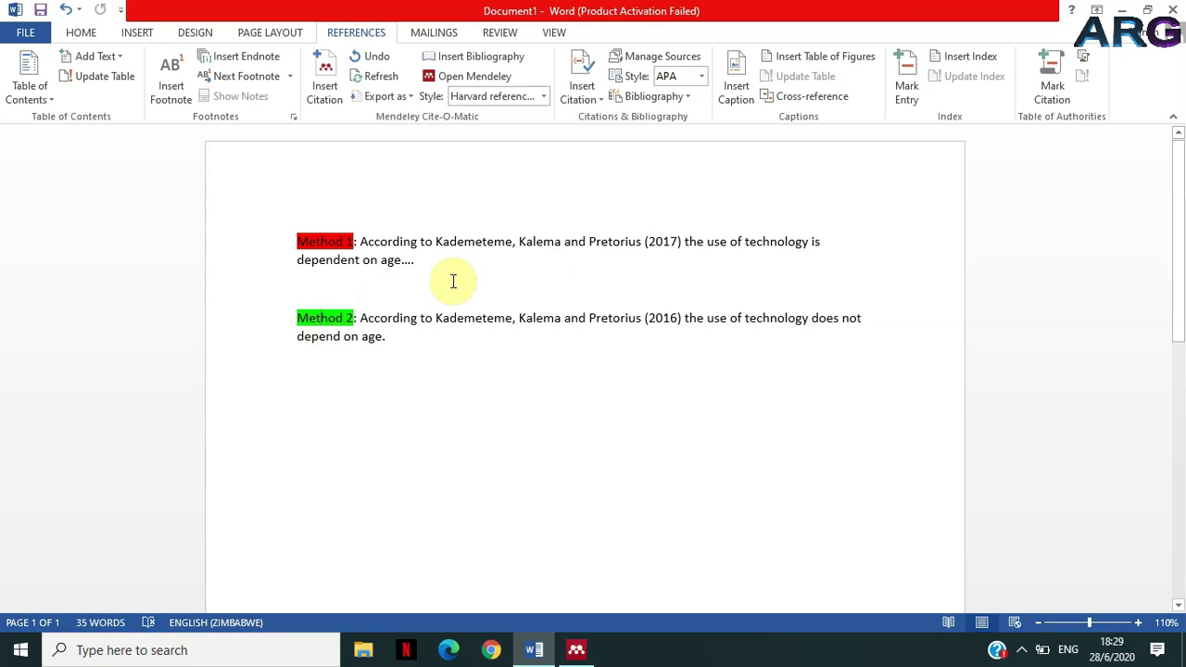
{"action": "triple_click", "coordinate": [313, 257]}
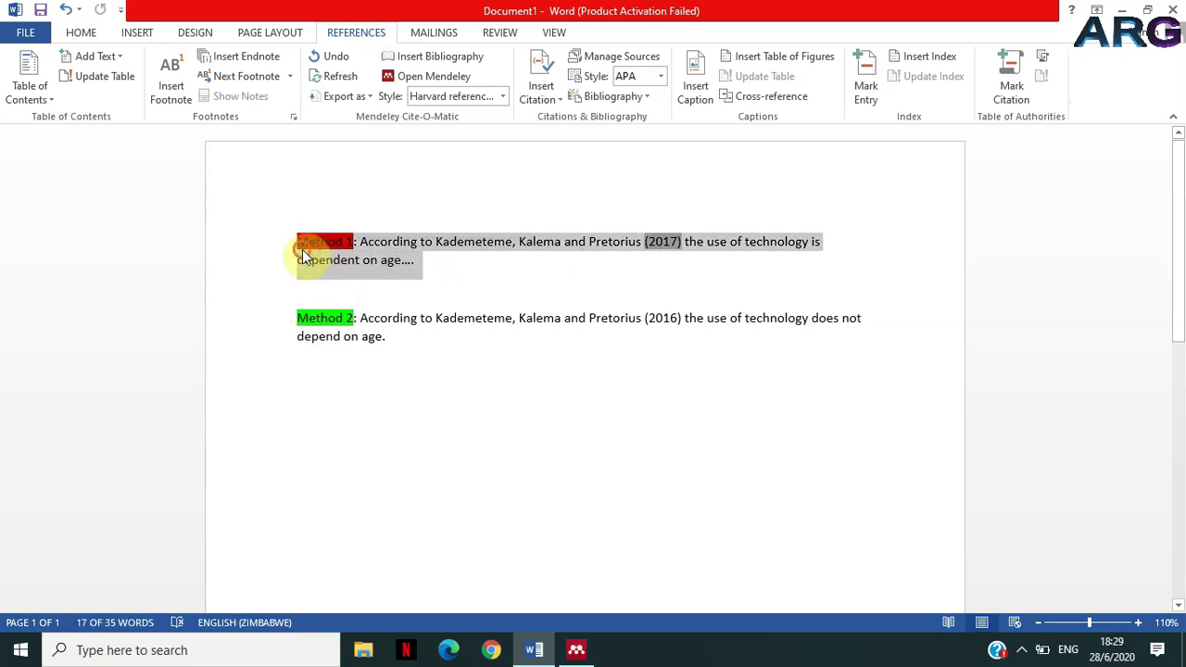
{"action": "left_click", "coordinate": [300, 253]}
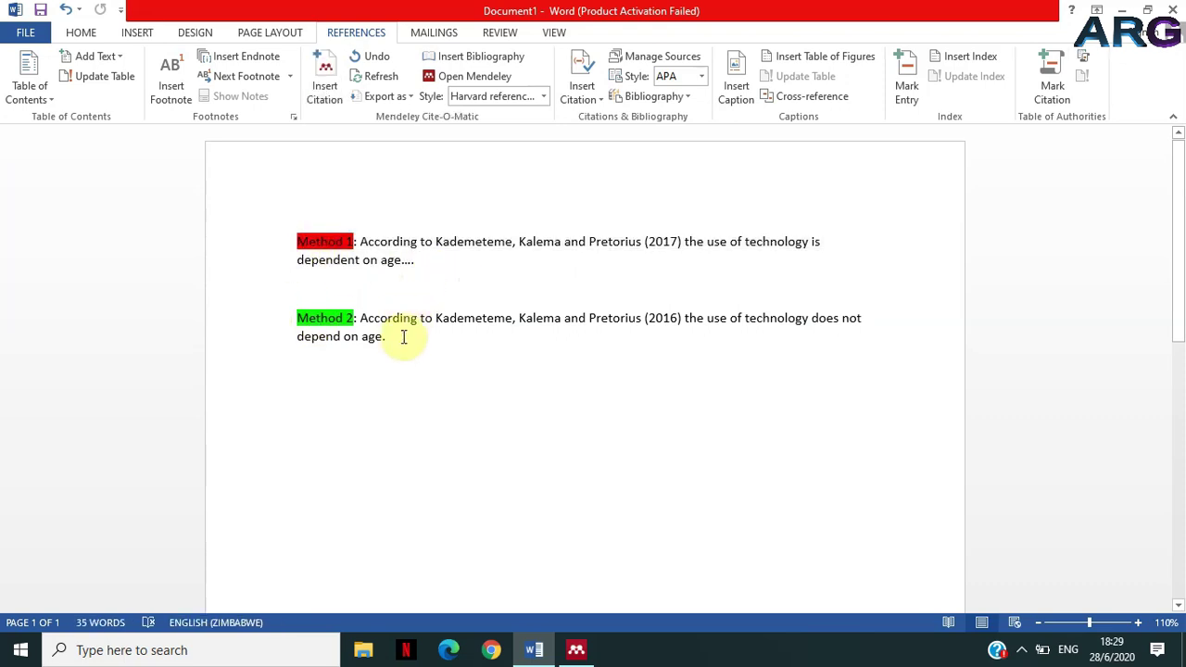
{"action": "left_click_drag", "start_coordinate": [396, 340], "coordinate": [307, 326]}
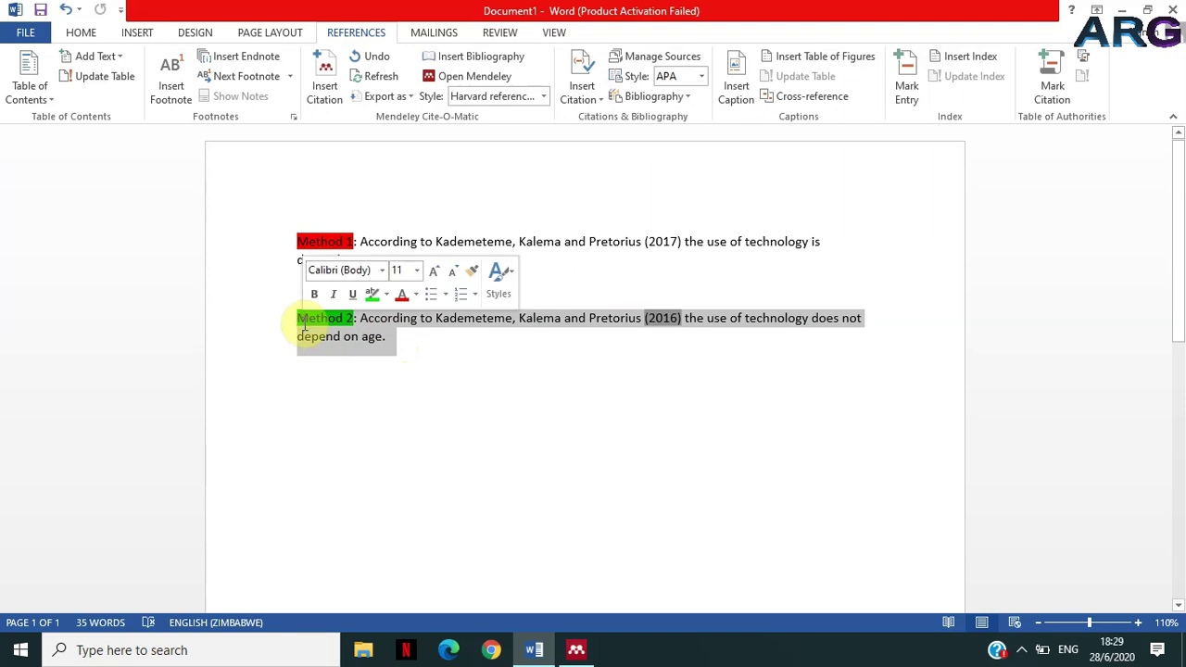
- Set the Kademeteme paper's Year to 2020 in Mendeley and hide the details panel
{"action": "left_click", "coordinate": [576, 649]}
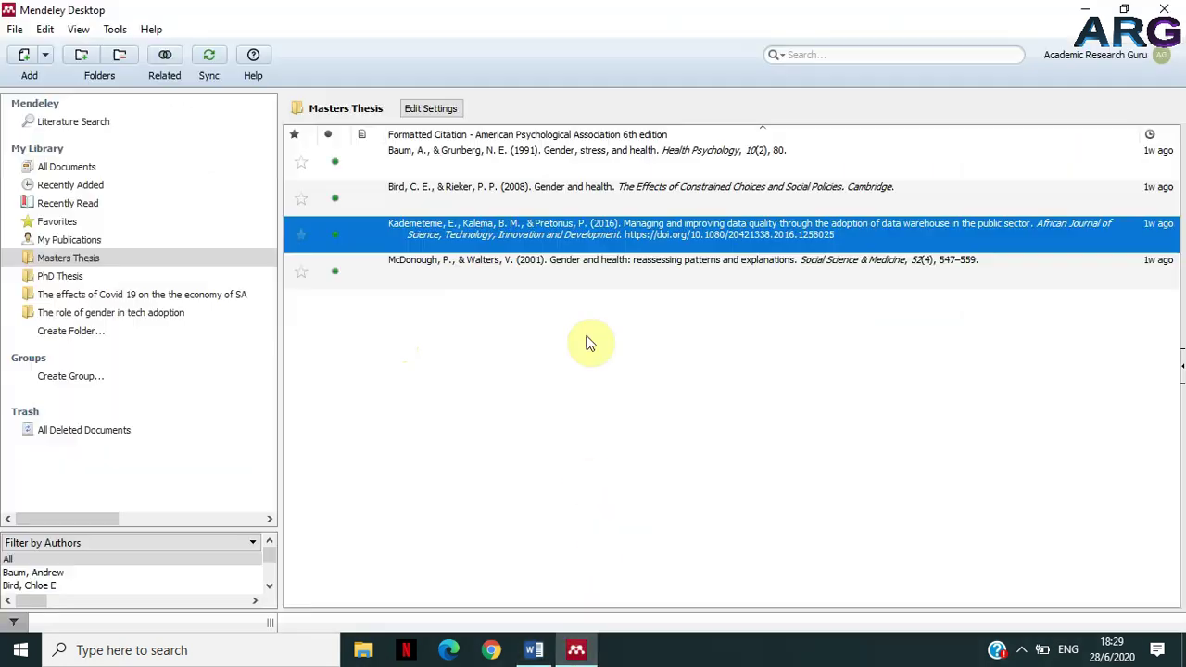
{"action": "double_click", "coordinate": [562, 248]}
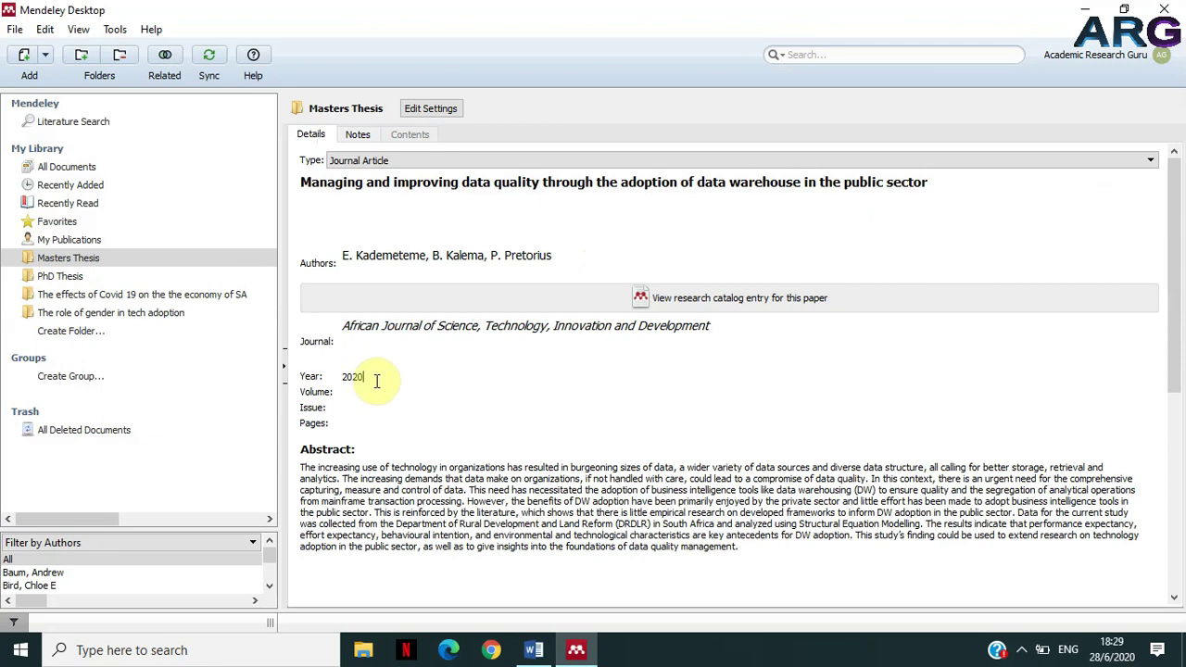
{"action": "left_click", "coordinate": [79, 30]}
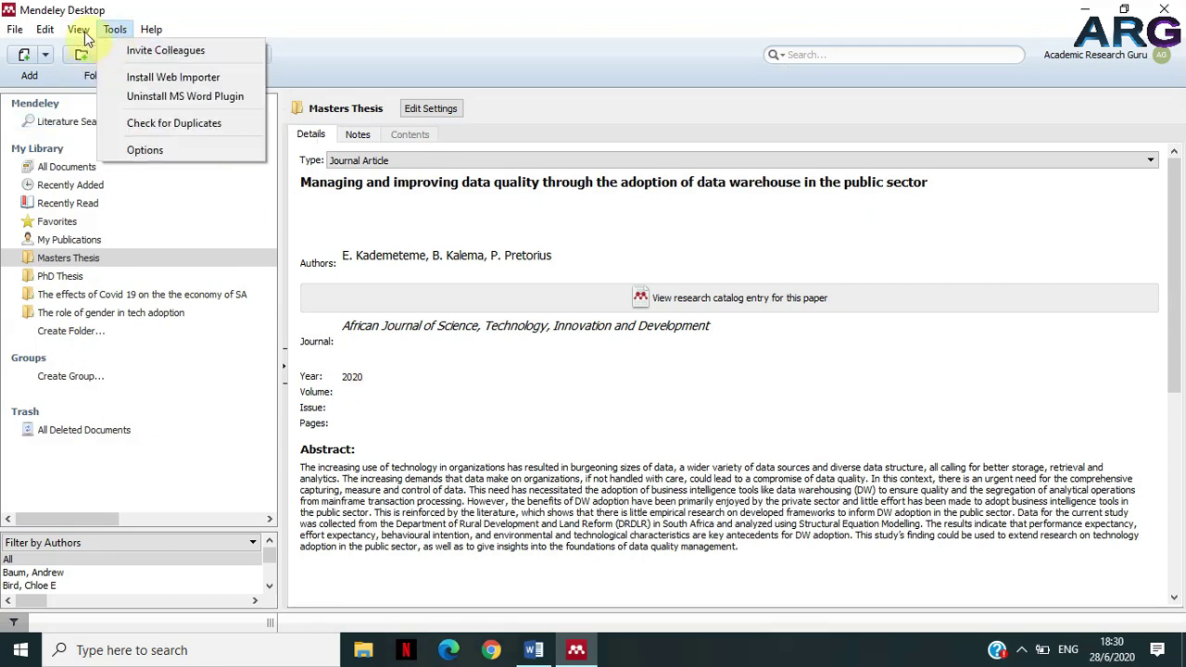
{"action": "left_click", "coordinate": [92, 152]}
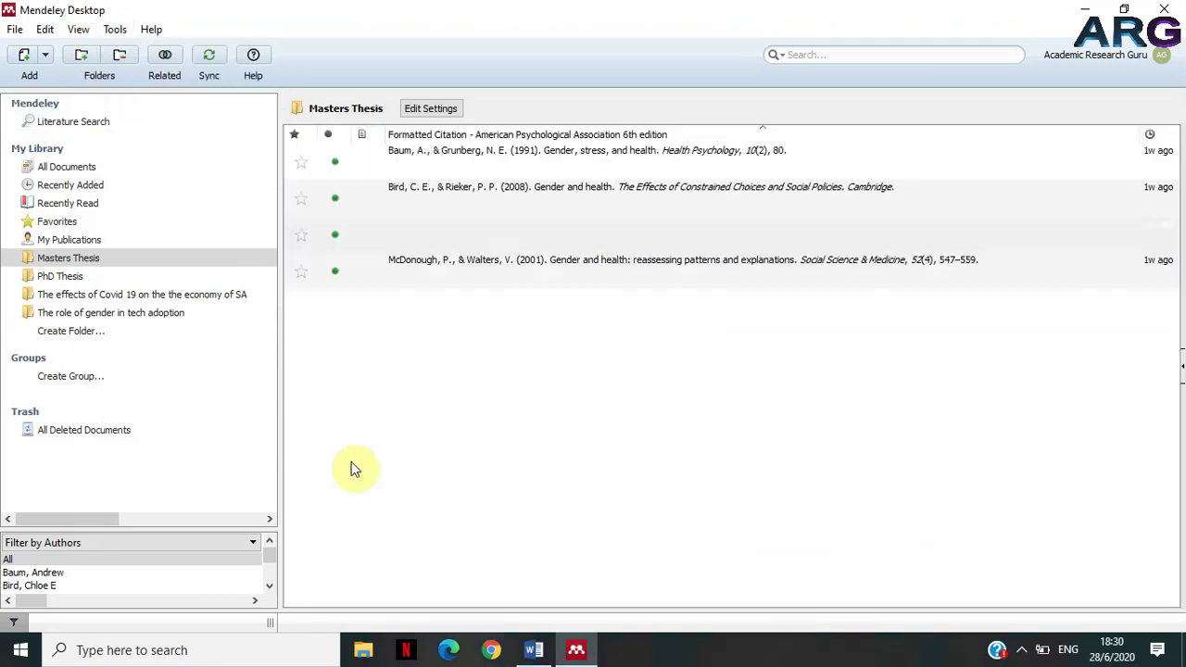
- Refresh Mendeley citations in Word so Method 2 shows (2020) and Method 1 keeps (2017)
{"action": "left_click", "coordinate": [534, 650]}
{"action": "left_click", "coordinate": [430, 417]}
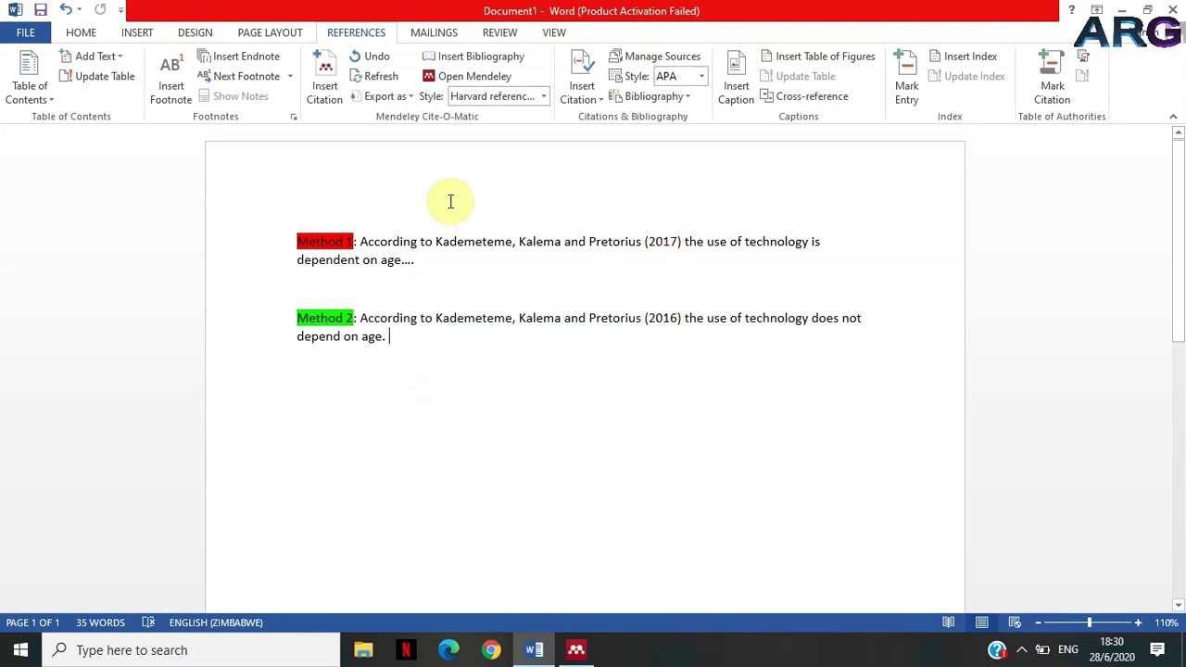
{"action": "left_click", "coordinate": [374, 76]}
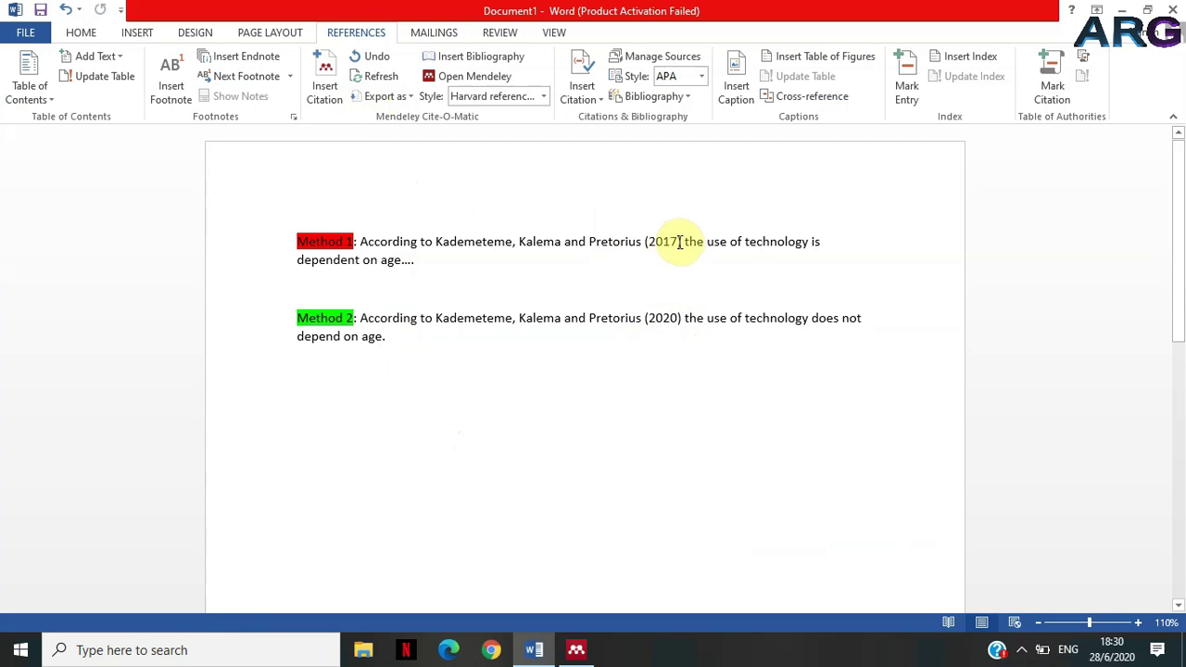
{"action": "left_click", "coordinate": [576, 498]}
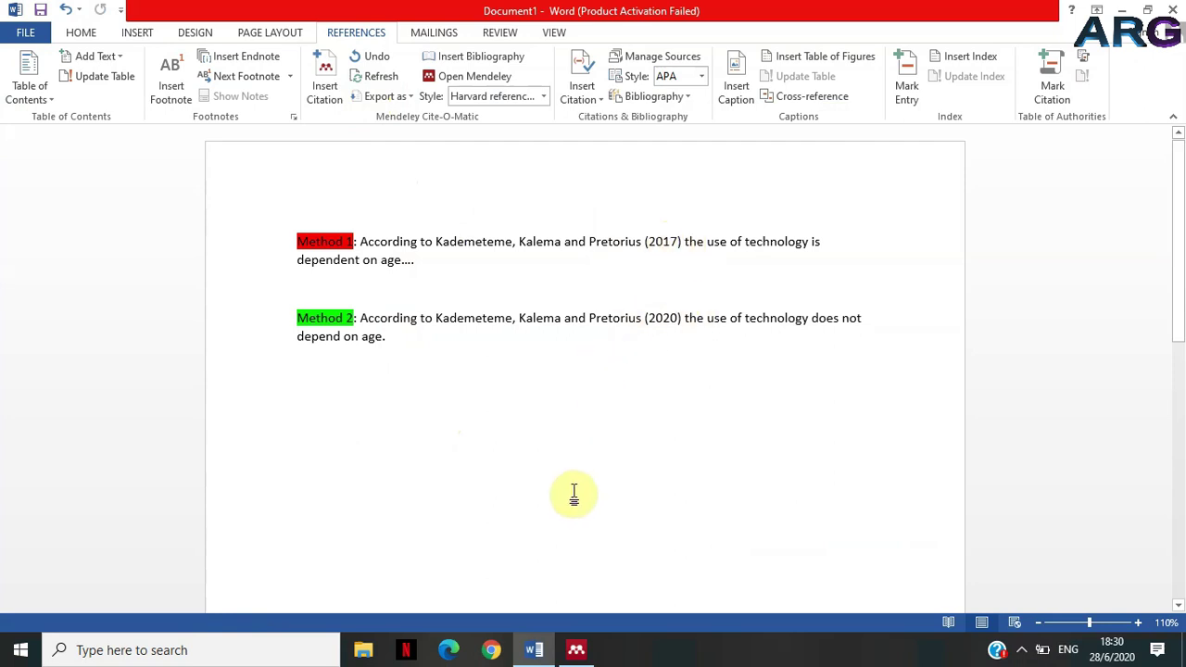